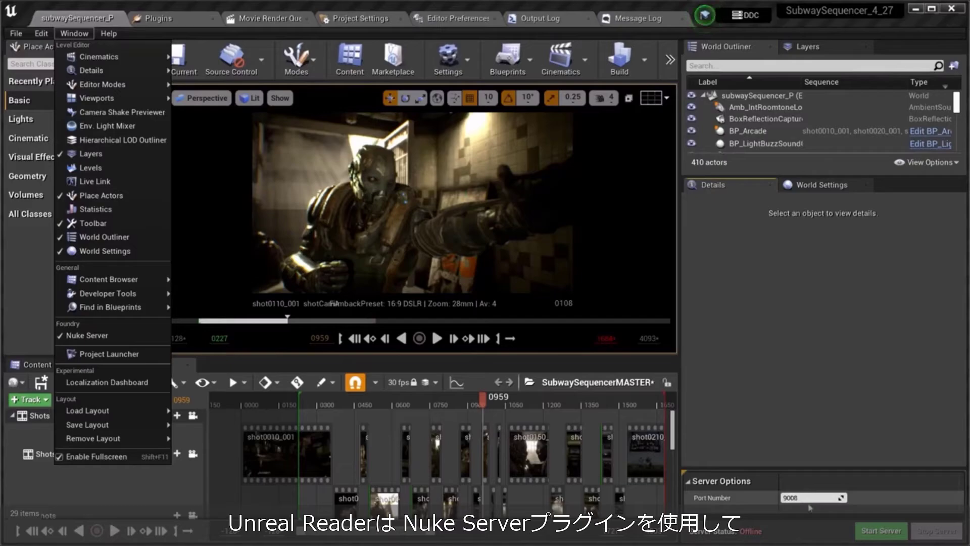
- In Nuke, set UnrealReader1's map to /Game/Maps/subwaySequencer_P and its sequence to /Game/Sequencer/SubwaySequencerMASTER
left_click(811, 497)
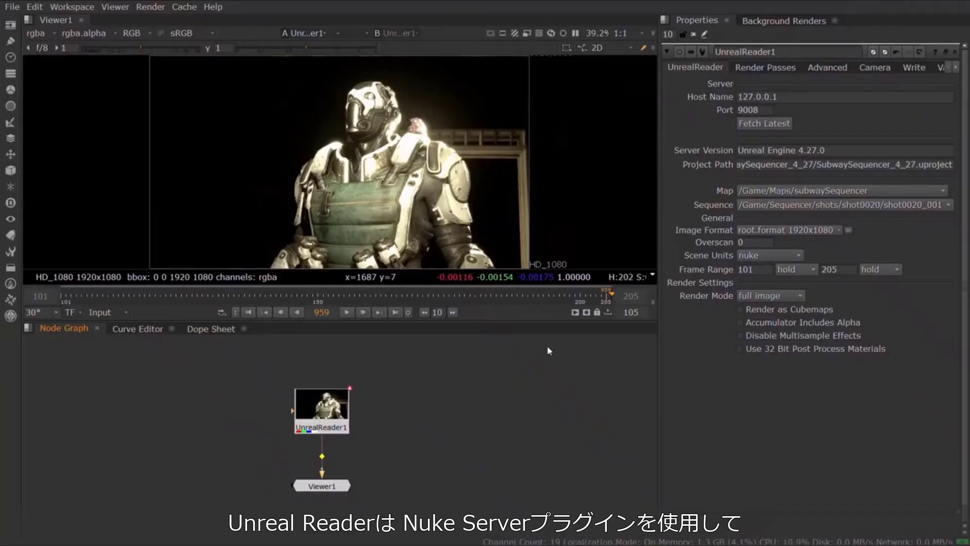
left_click(837, 192)
left_click(837, 191)
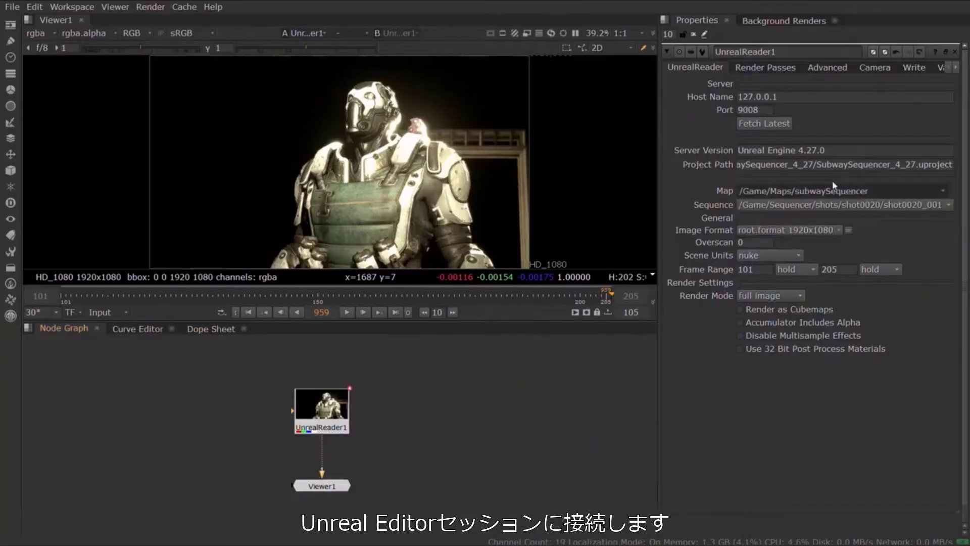
left_click(833, 205)
left_click(867, 467)
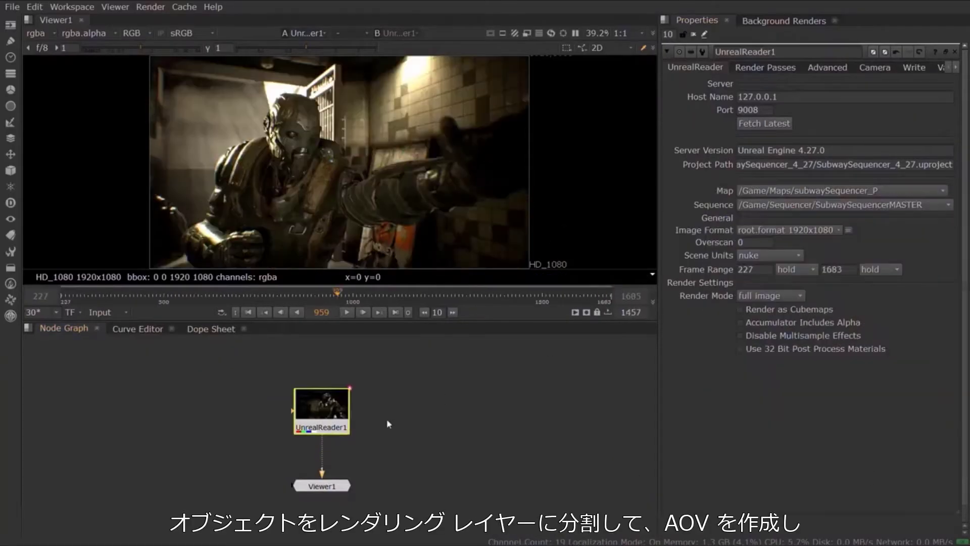
- Set the Viewer1 timeline's current frame to 1382
double_click(324, 313)
type("1382")
key("Return")
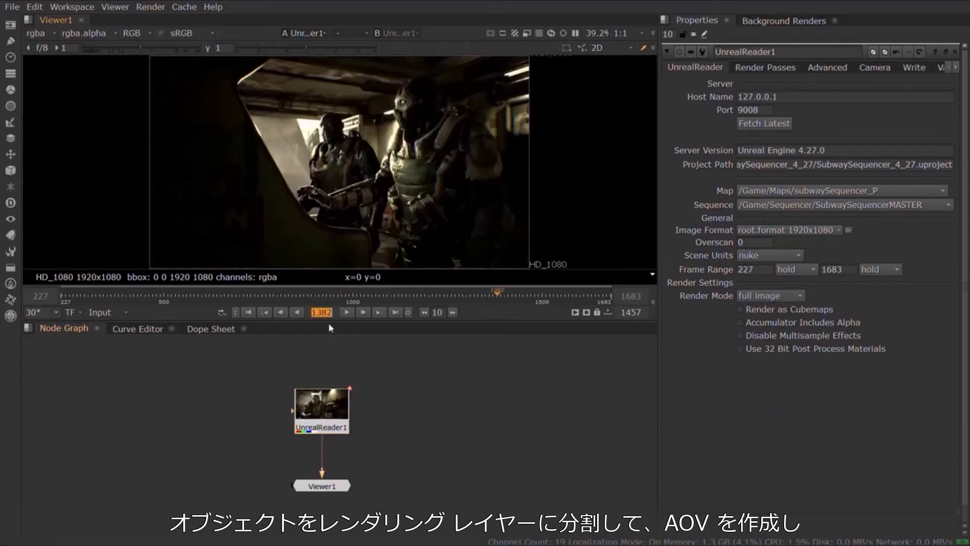
- Enable the WorldPosition, WorldNormal, WorldDepth, LightingOnly and BaseColor render passes on UnrealReader1
left_click(765, 67)
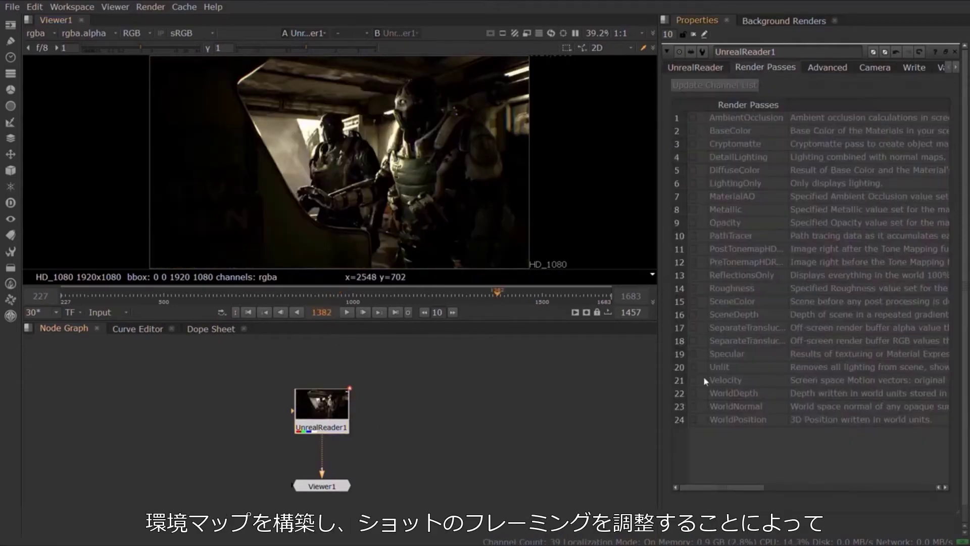
left_click(701, 418)
left_click(702, 406)
left_click(701, 393)
left_click(702, 183)
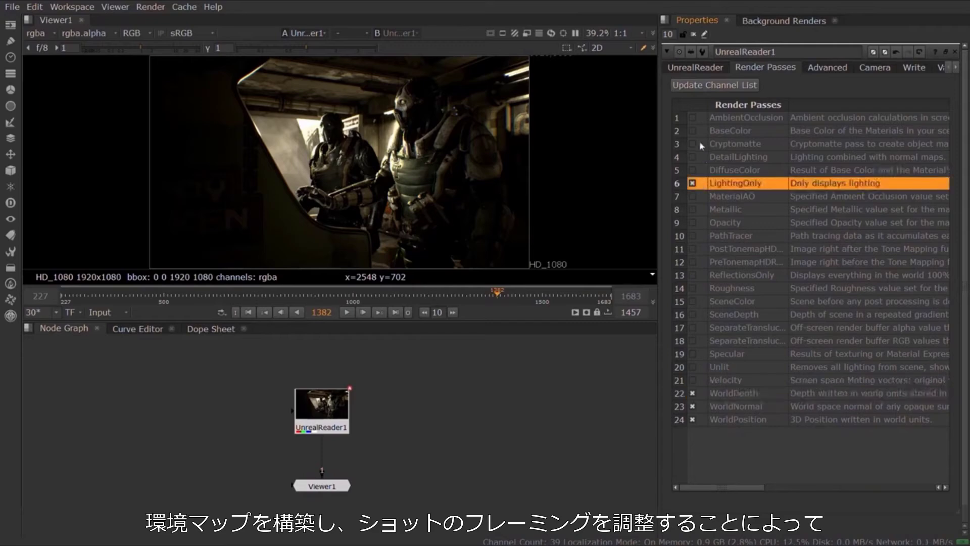
left_click(702, 130)
- View the LightingOnly, WorldPosition and WorldNormal layers one by one in Viewer1, return to rgba, and show UnrealReader1's Advanced settings
left_click(35, 33)
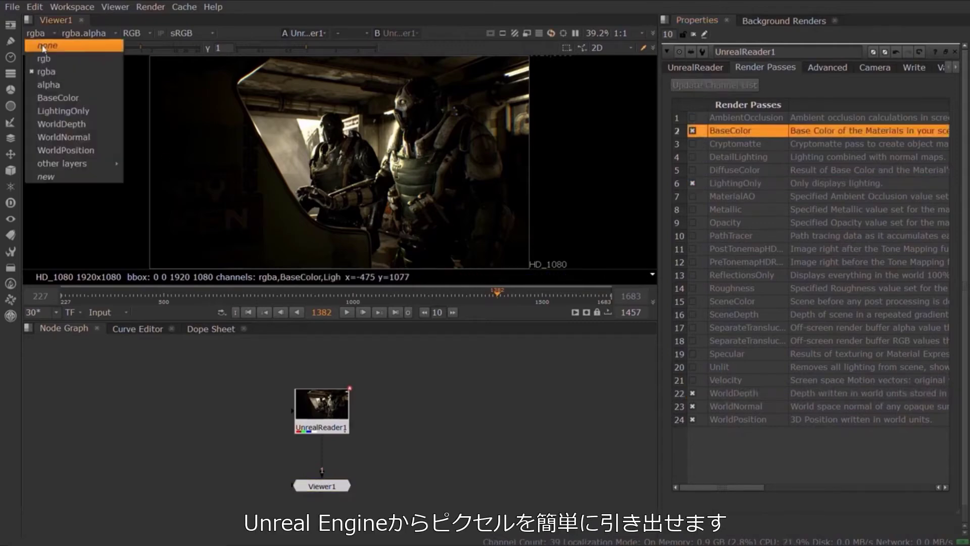
left_click(54, 115)
left_click(44, 33)
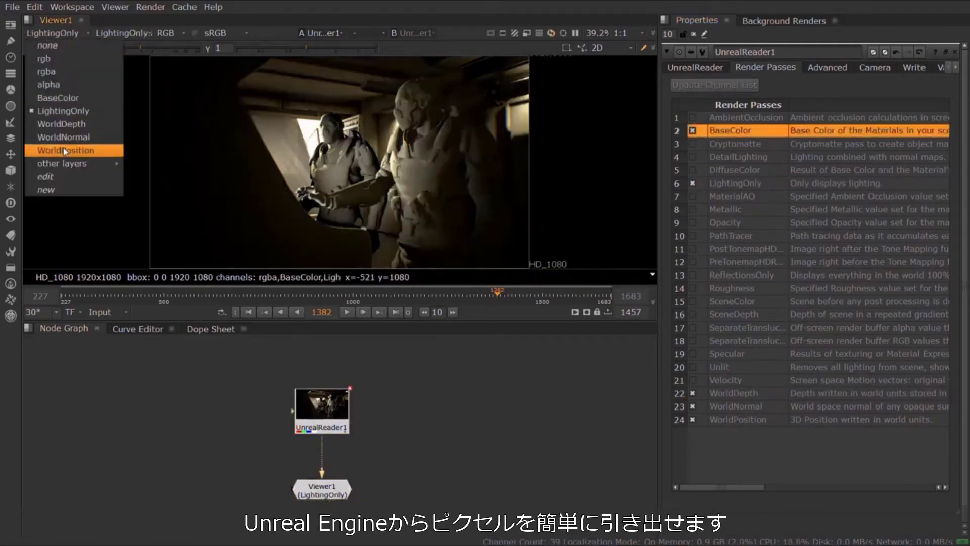
left_click(64, 151)
left_click(46, 33)
left_click(64, 139)
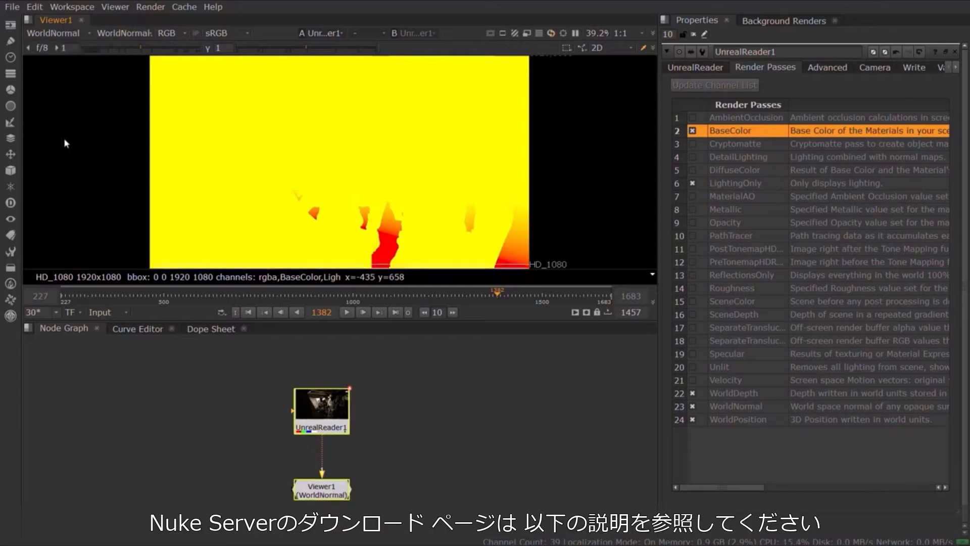
left_click(51, 33)
left_click(48, 60)
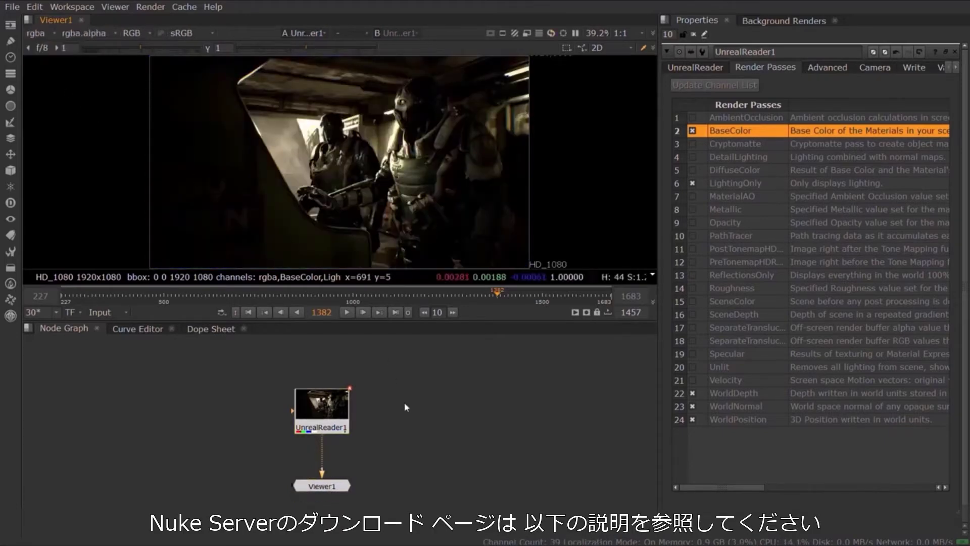
left_click(814, 68)
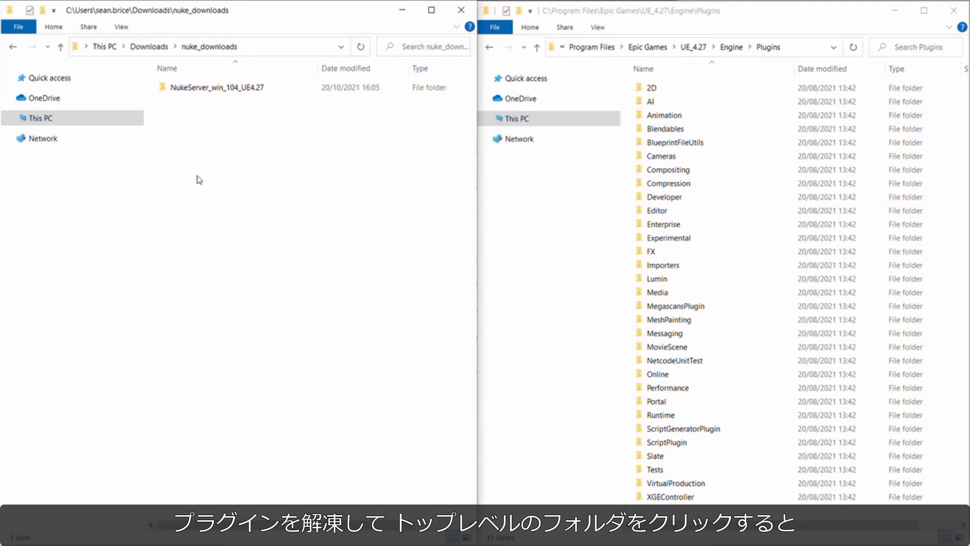
- On Windows, copy the Foundry folder from NukeServer_win_104_UE4.27 into UE_4.27\Engine\Plugins and open the pasted folder
double_click(217, 88)
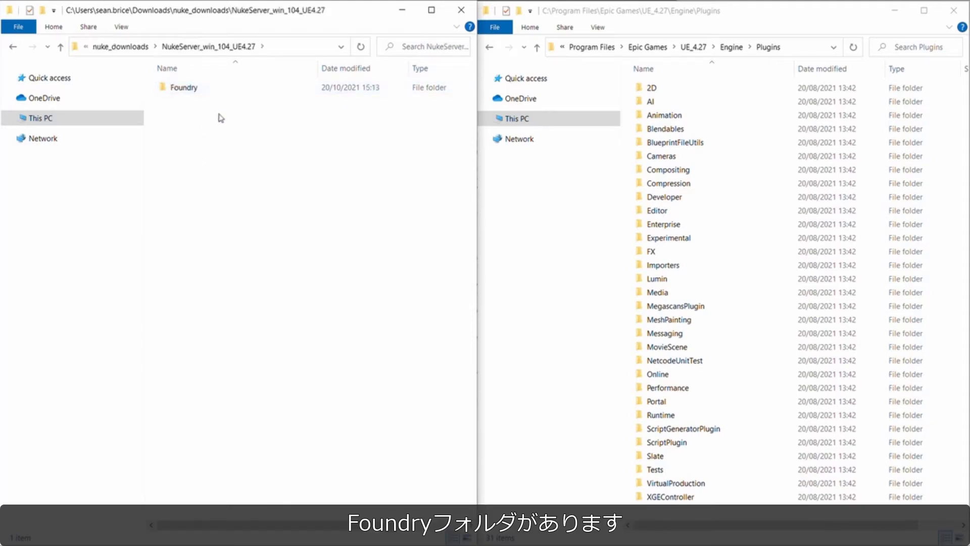
right_click(187, 88)
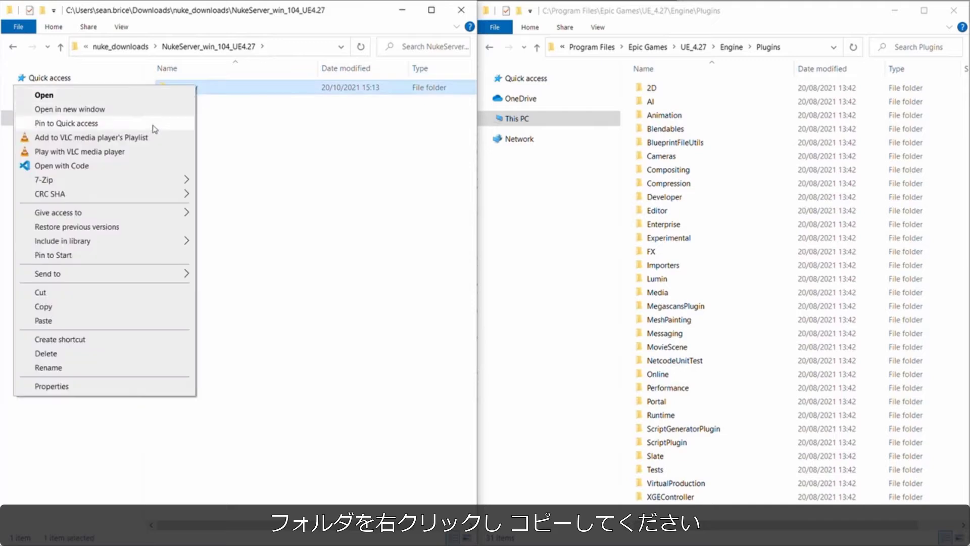
left_click(85, 307)
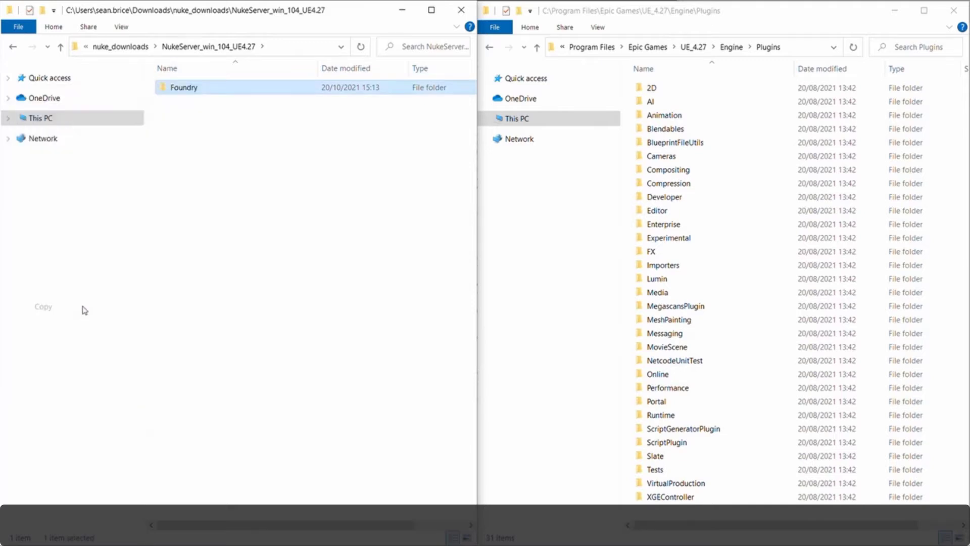
left_click(350, 167)
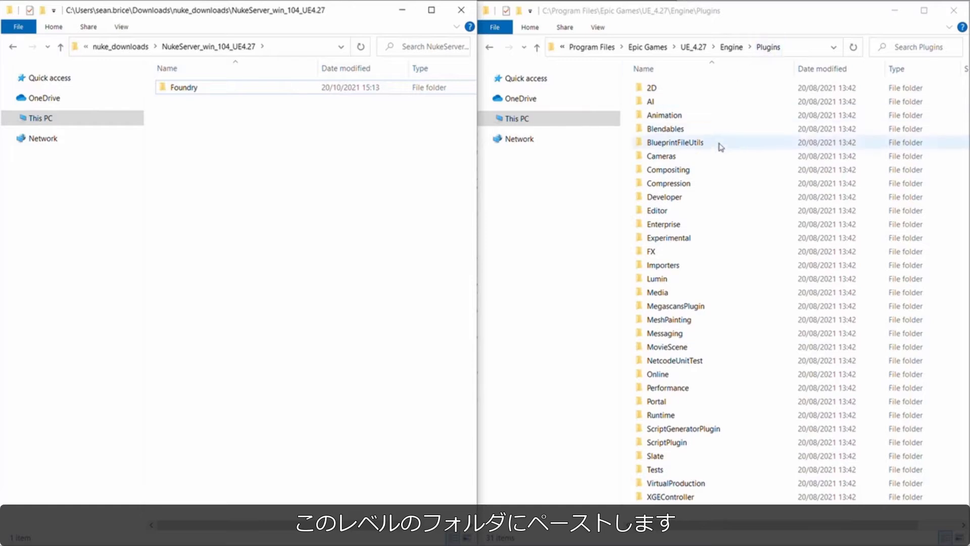
right_click(723, 179)
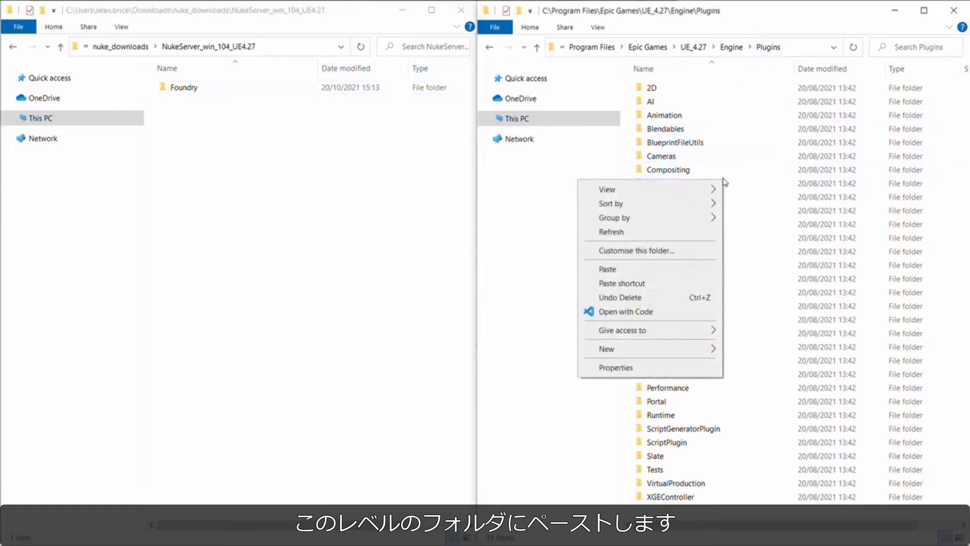
left_click(626, 271)
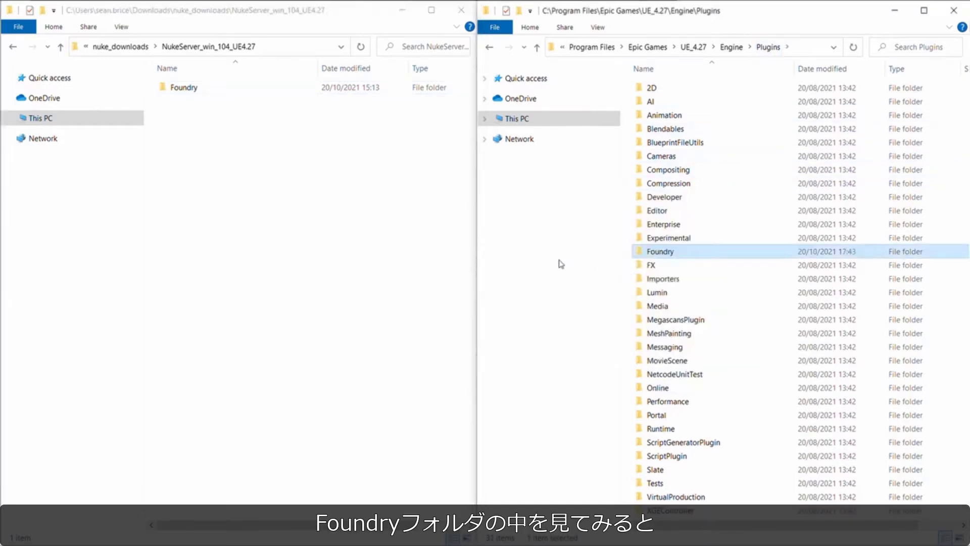
double_click(665, 252)
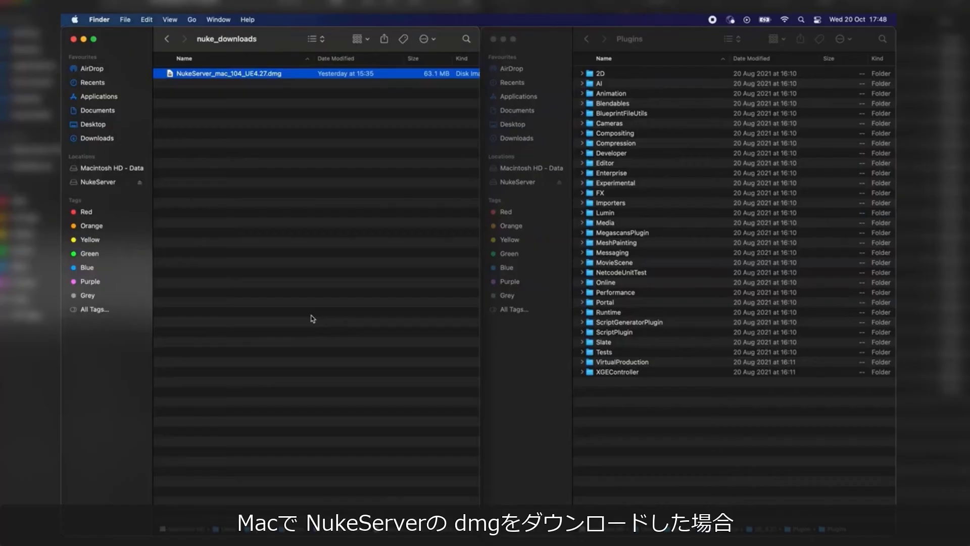
- On the Mac, open NukeServer_mac_104_UE4.27.dmg, copy its Foundry folder into the Unreal Engine Plugins folder, and open the pasted folder
left_click(251, 76)
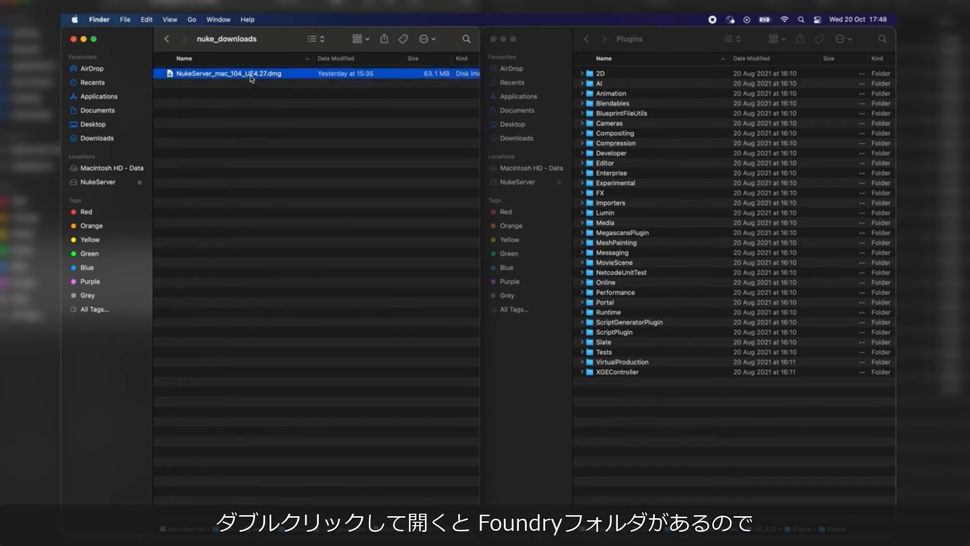
double_click(252, 75)
left_click(124, 76)
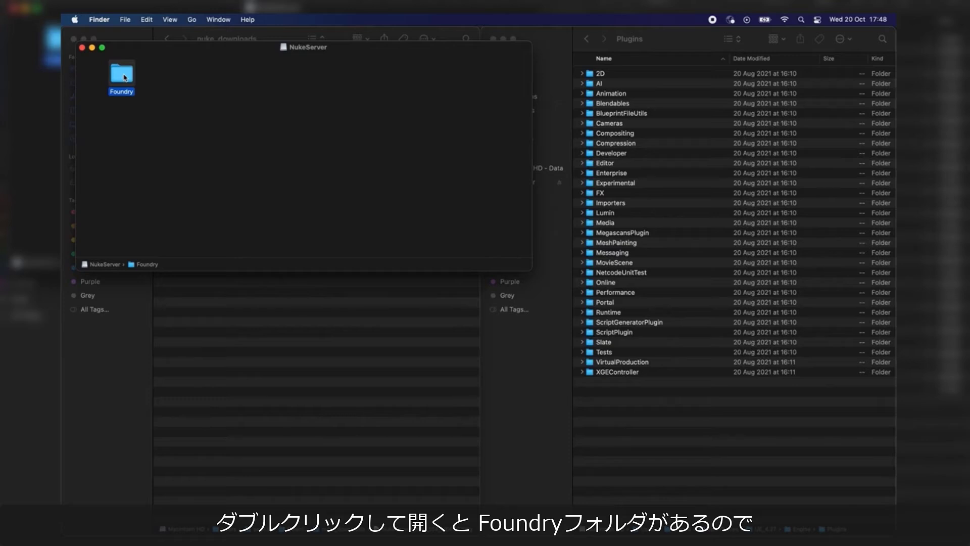
right_click(124, 77)
left_click(140, 147)
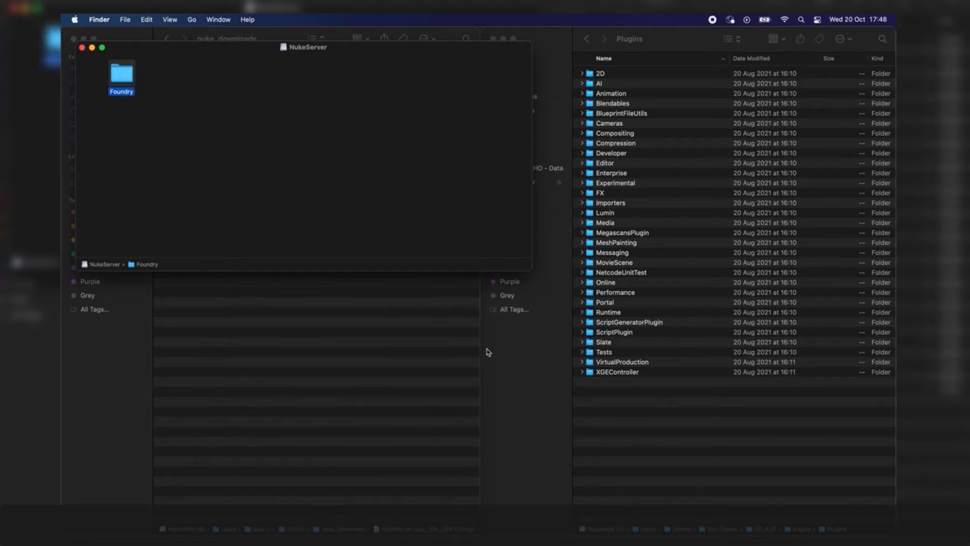
left_click(616, 470)
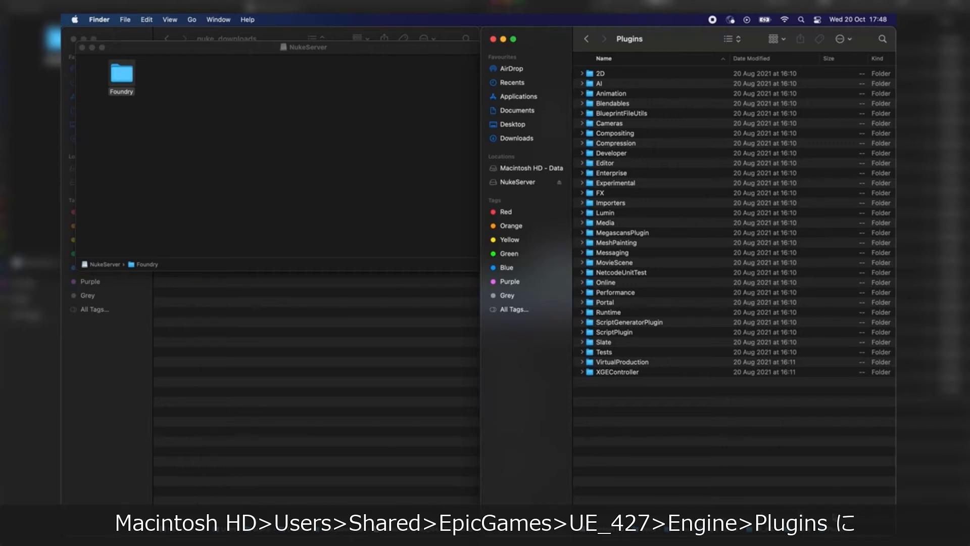
right_click(707, 458)
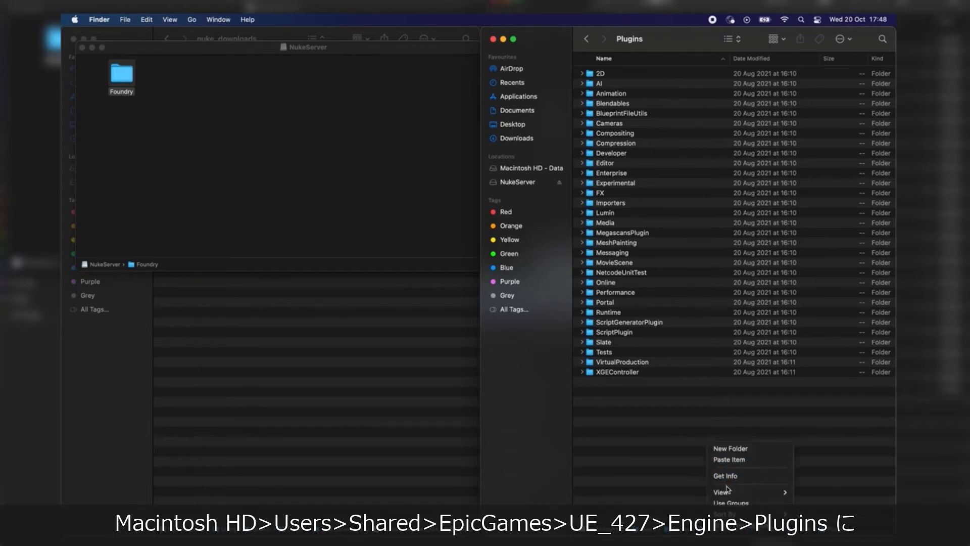
left_click(729, 459)
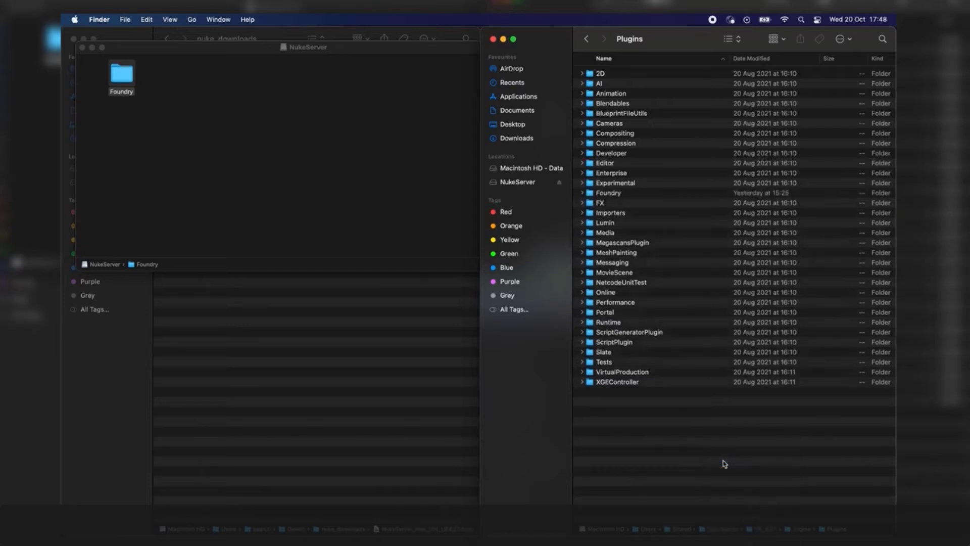
double_click(618, 193)
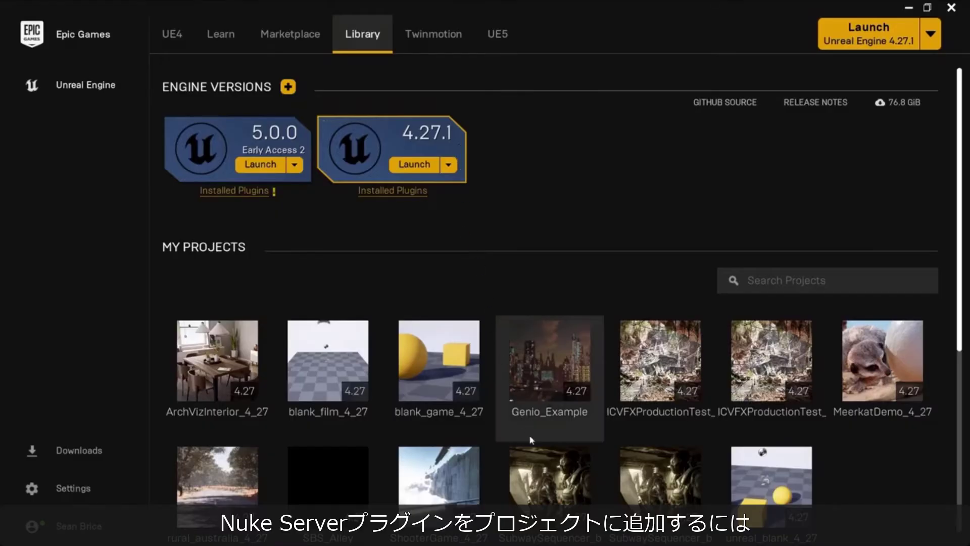
- In the Epic Games Launcher, open the SubwaySequencer_b project and show the Unreal Editor's plugin list
double_click(539, 484)
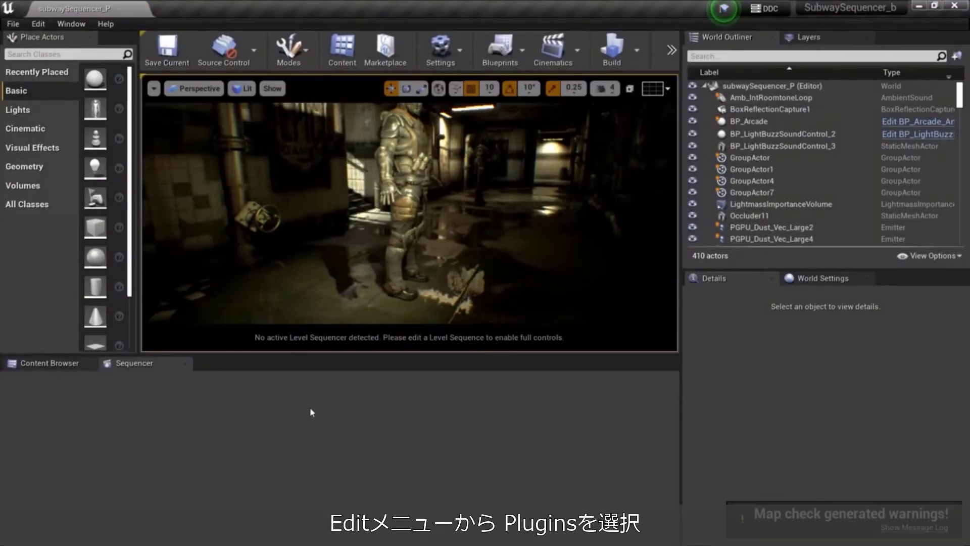
left_click(38, 23)
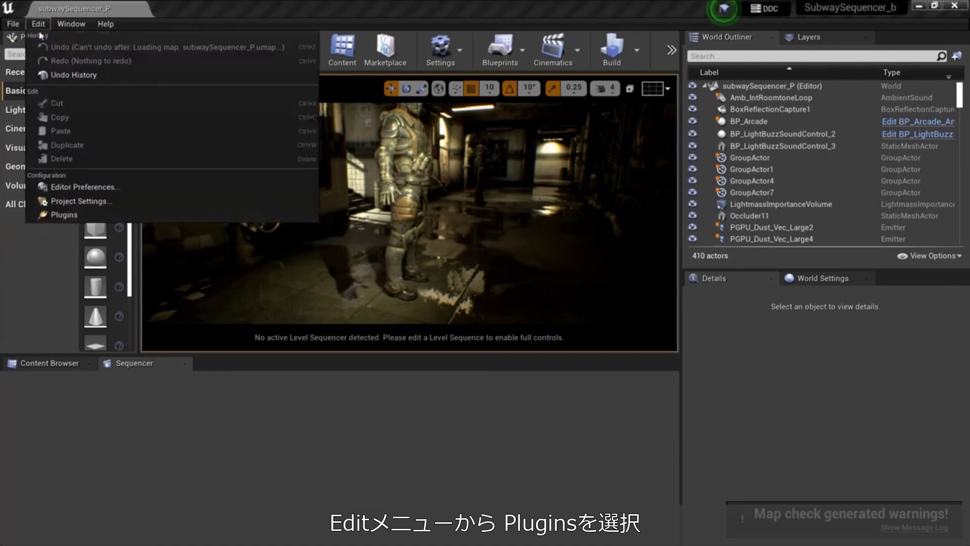
left_click(55, 215)
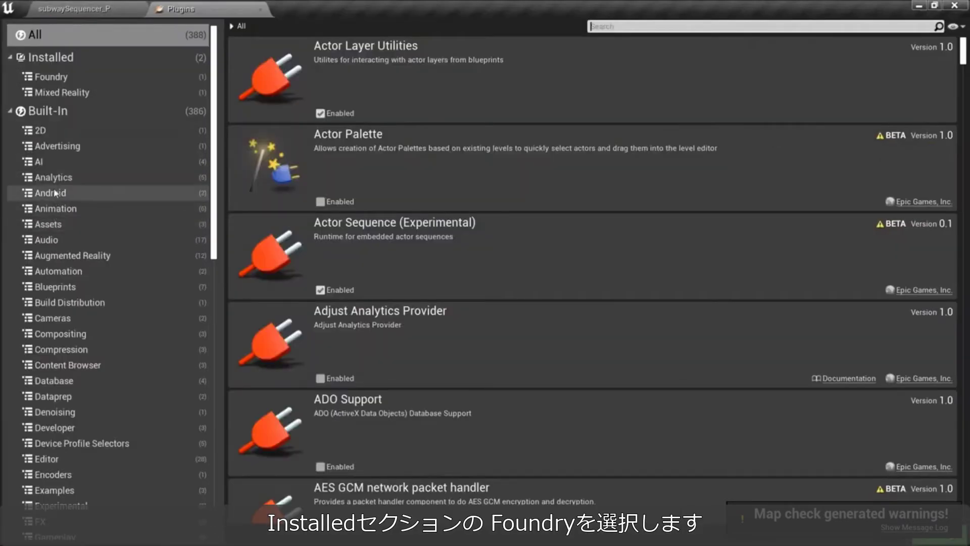
- Enable the NukeServer 104 plugin in the installed Foundry category and restart the editor
left_click(58, 81)
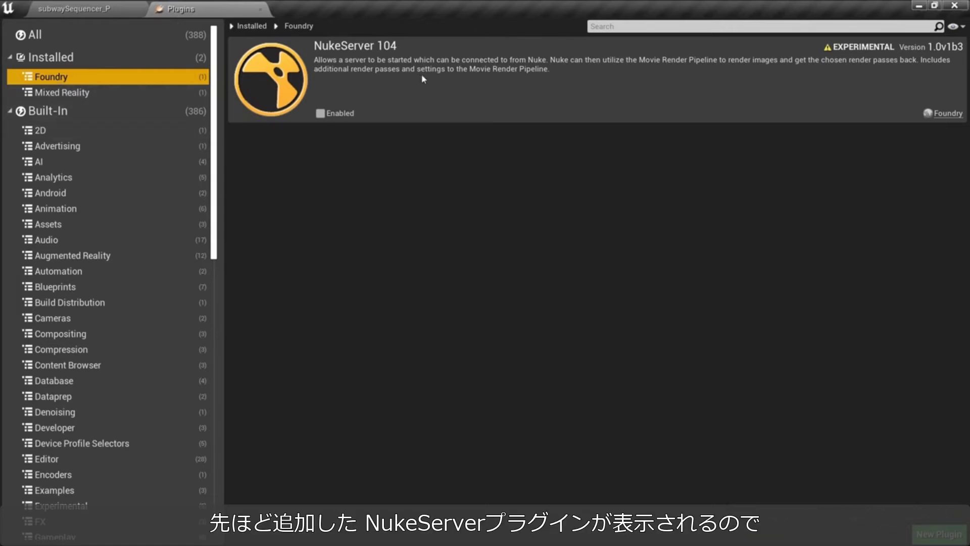
left_click(320, 113)
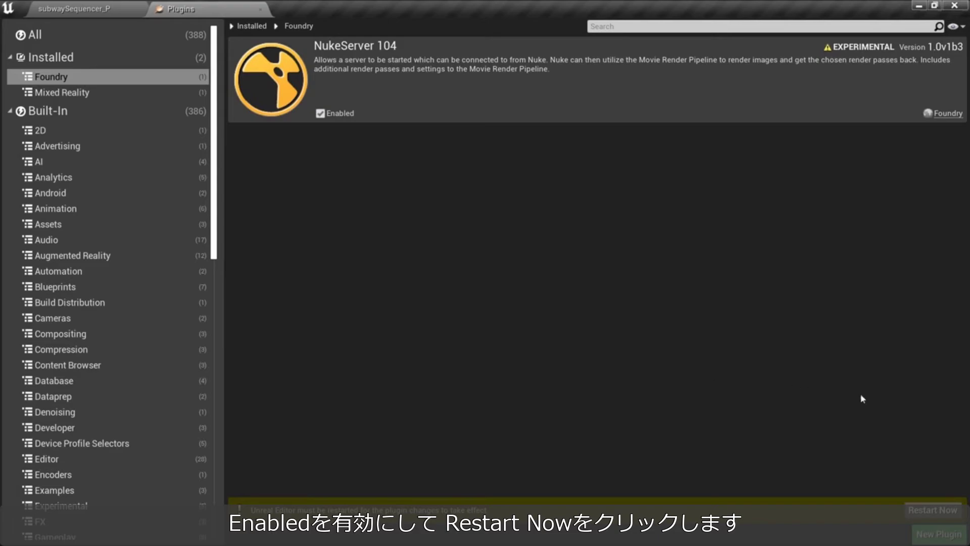
left_click(931, 509)
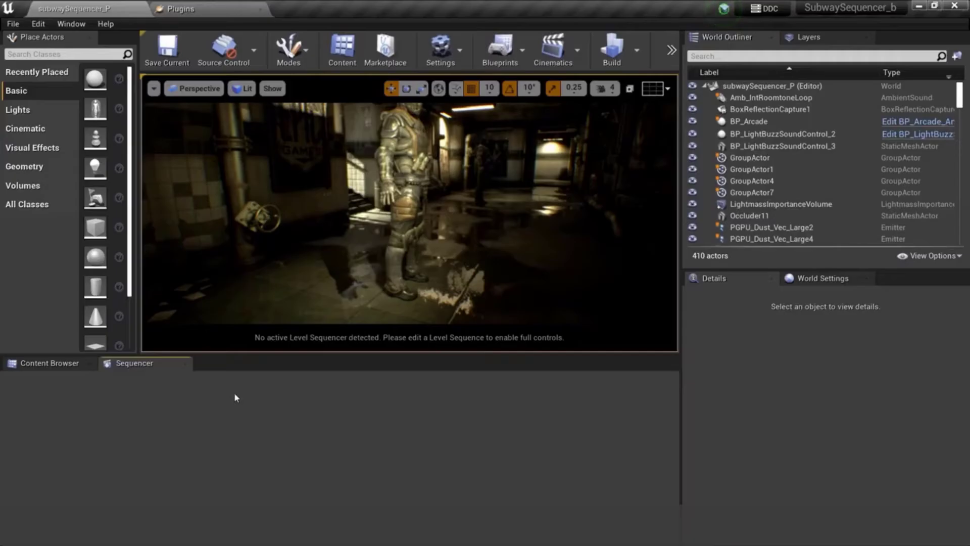
- Show the Nuke Server panel and open the port number in its Server Options for editing
left_click(75, 26)
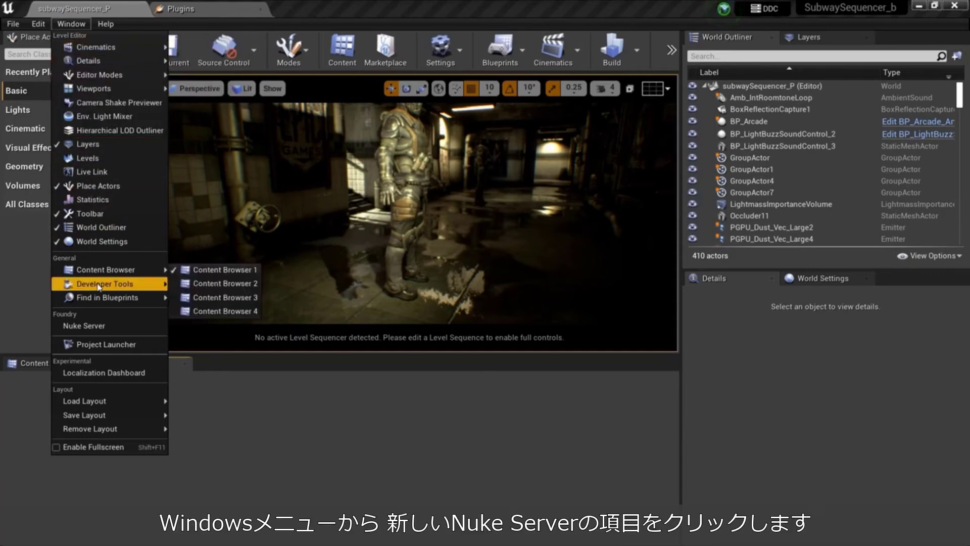
left_click(103, 328)
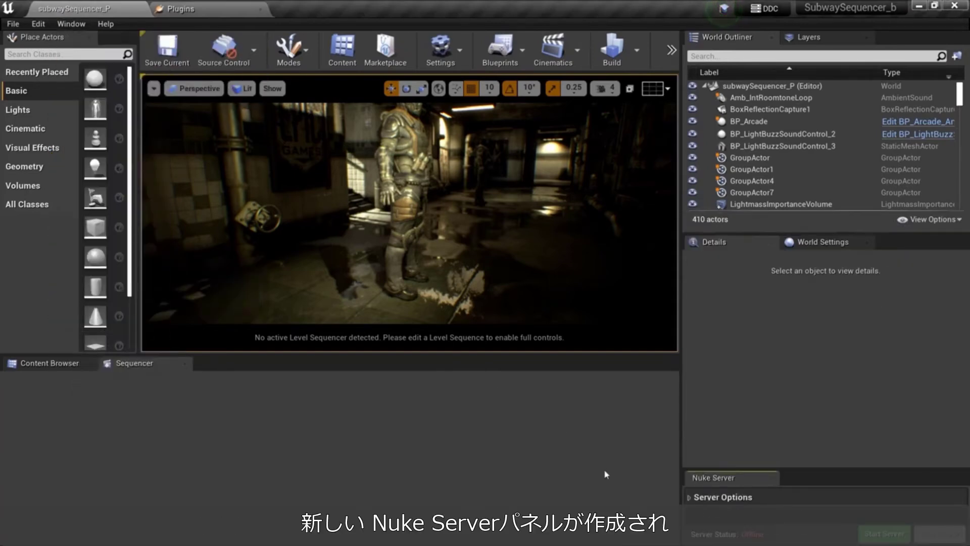
left_click(689, 497)
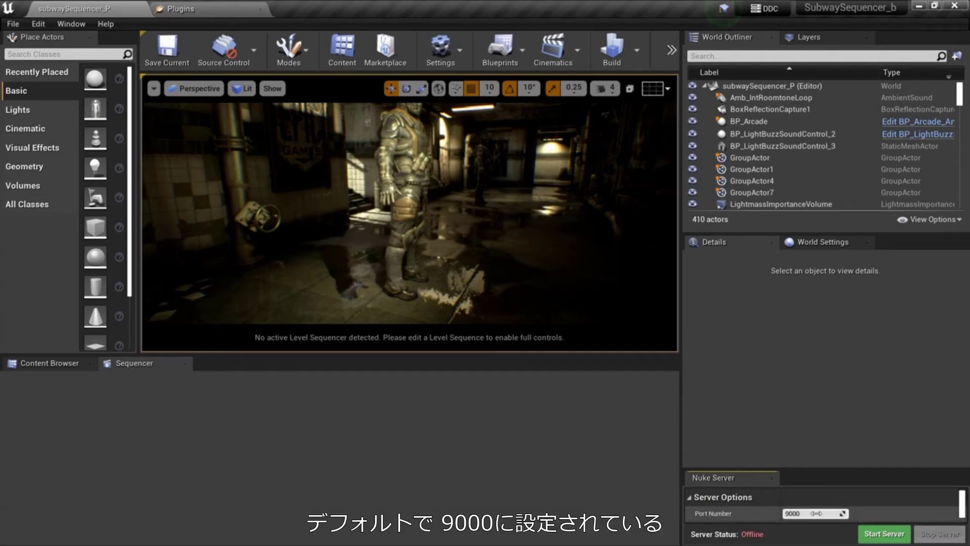
left_click(814, 513)
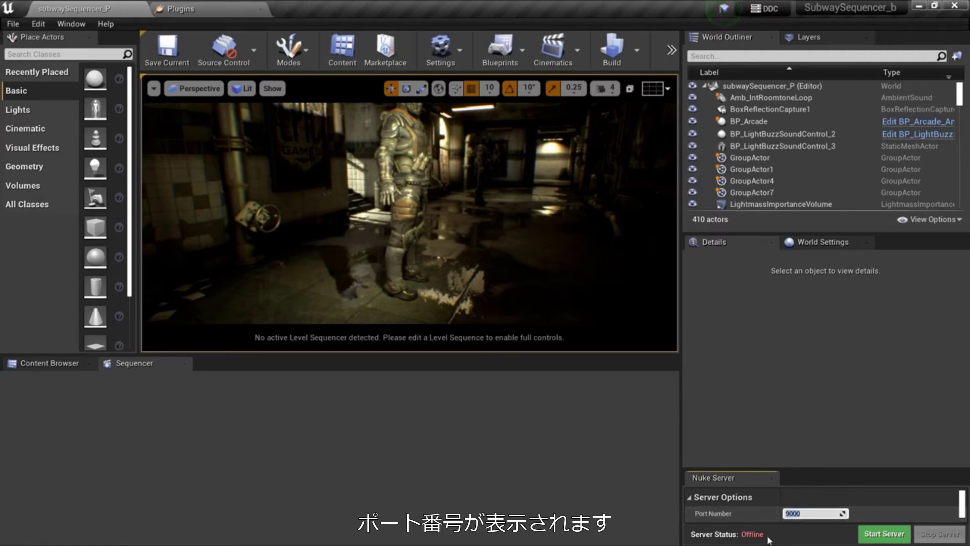
- Start the Nuke server, set its port number to 9005, and restart the server to apply the change
left_click(865, 539)
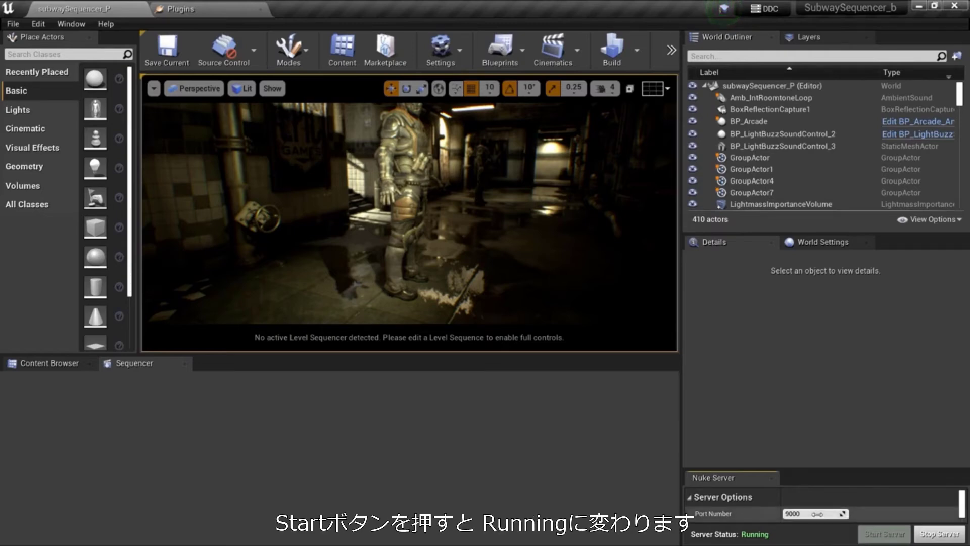
left_click(822, 514)
left_click(822, 513)
type("5")
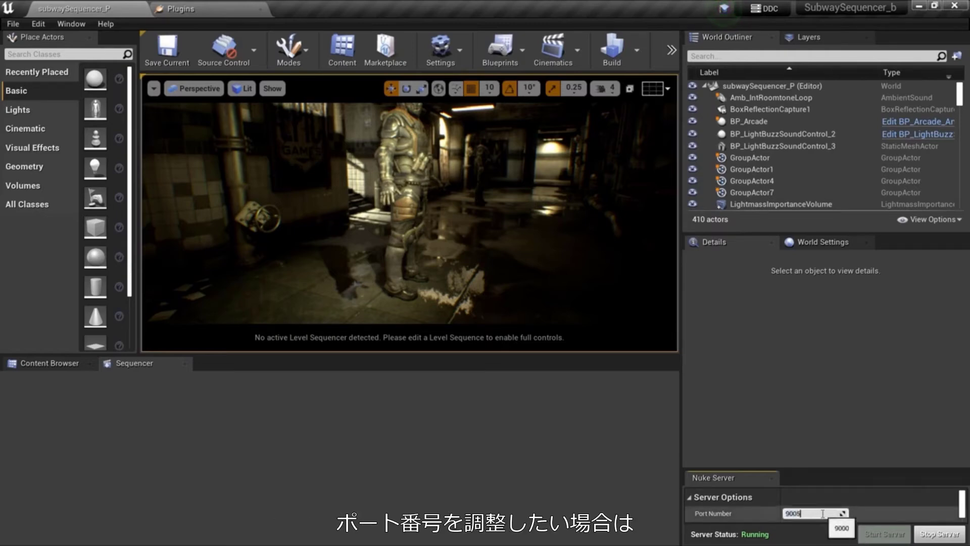
key("Return")
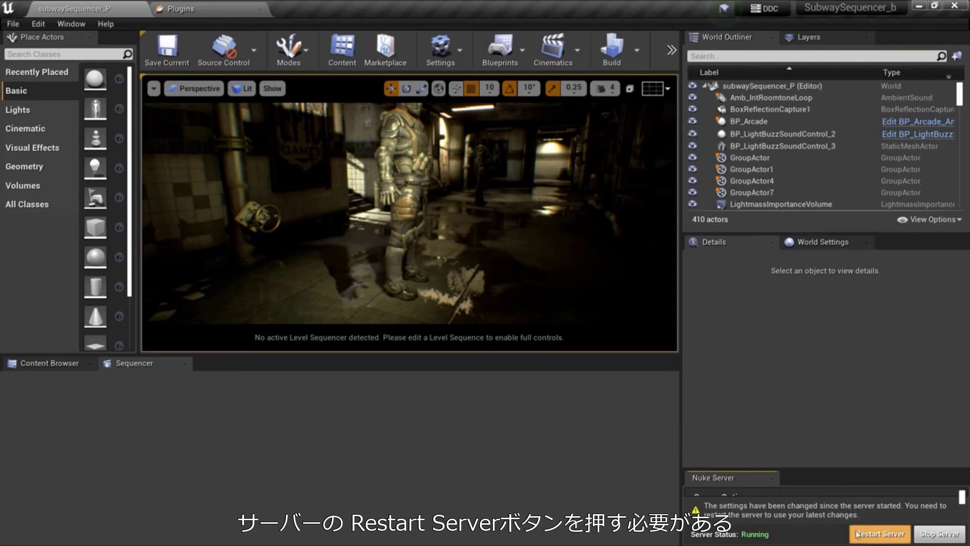
left_click(876, 534)
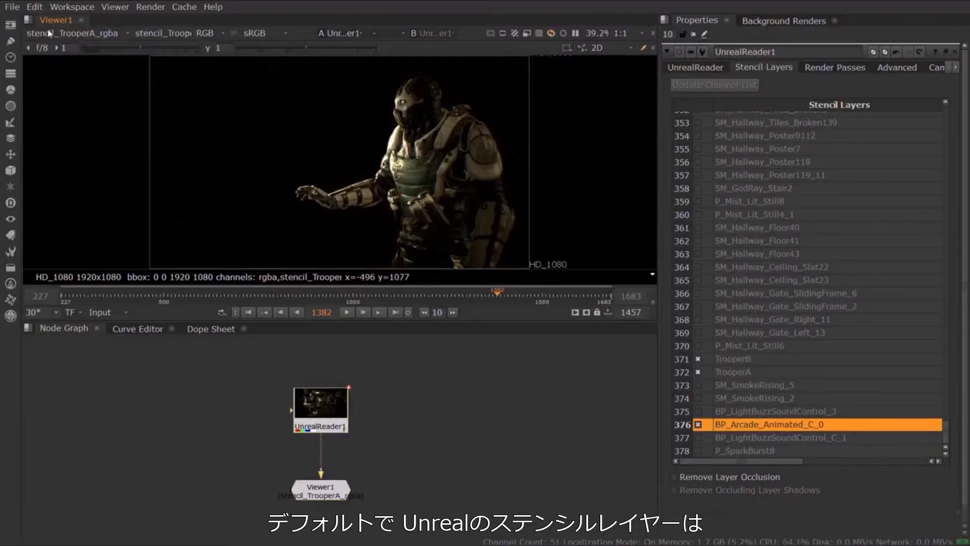
- In Nuke, view the TrooperB and BP_Arcade_Animated_C_0 stencil layers in the viewer
left_click(72, 32)
left_click(66, 123)
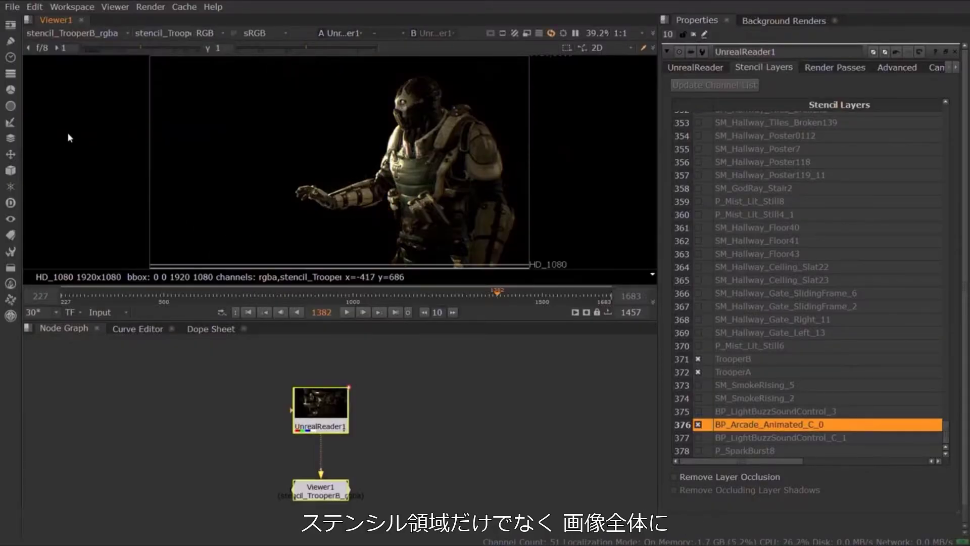
left_click(52, 33)
left_click(63, 98)
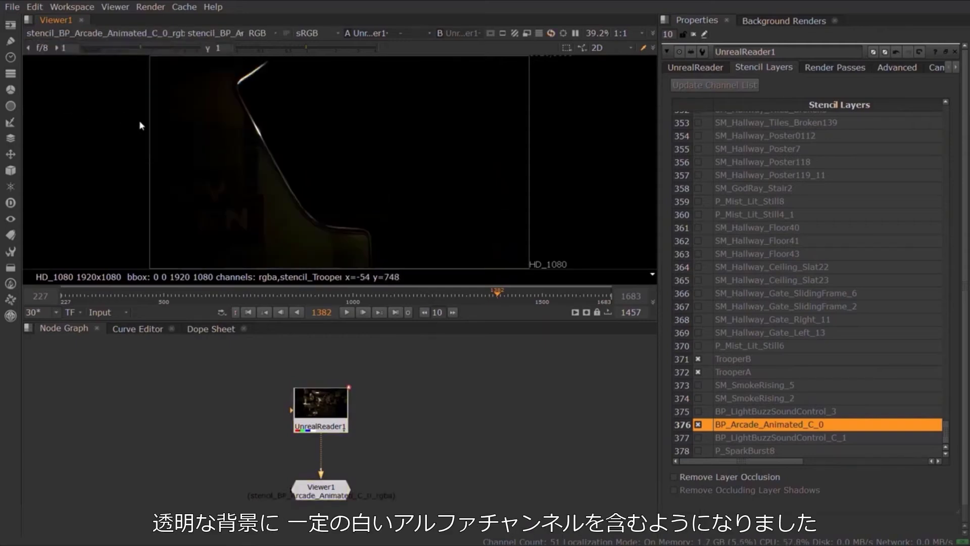
- Inspect the alpha channels of the TrooperA and TrooperB stencil layers, and return the viewer to colour
key("a")
left_click(64, 33)
left_click(71, 110)
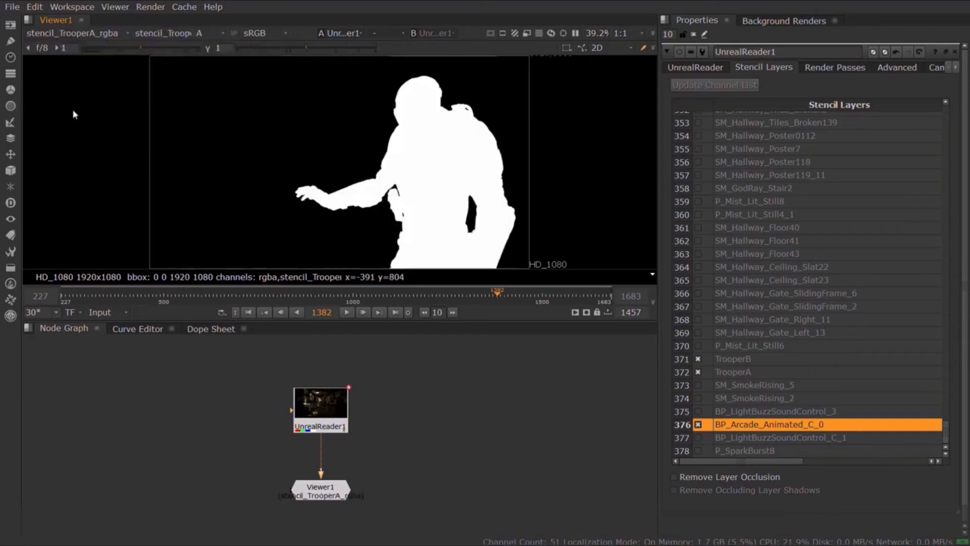
left_click(72, 33)
left_click(80, 126)
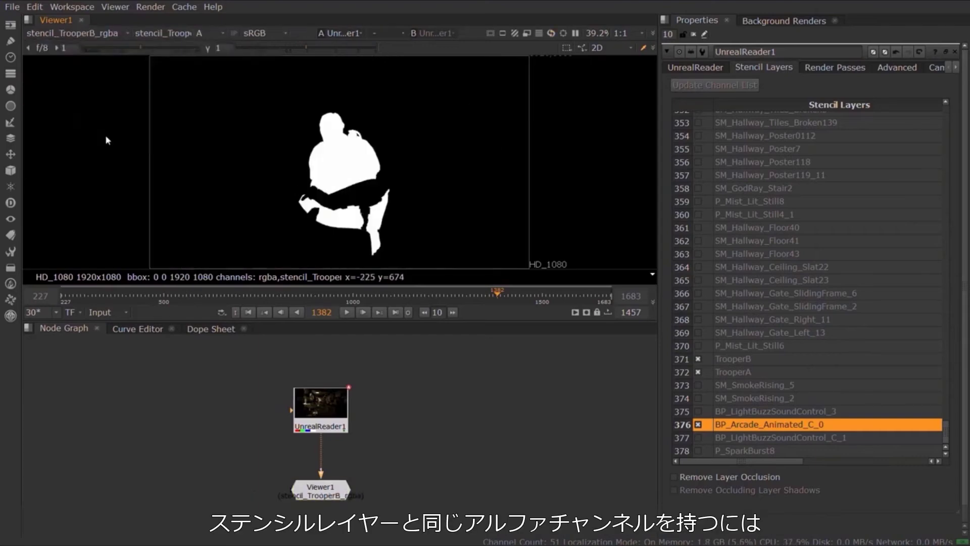
key("a")
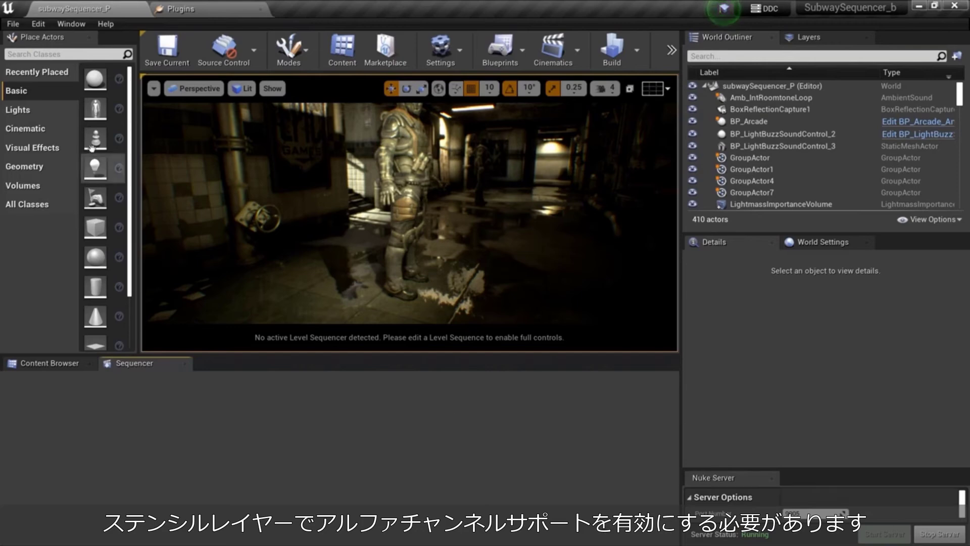
- In the Unreal Editor's project settings, search for "alpha" and set alpha channel support in post processing to Linear color space only
left_click(37, 23)
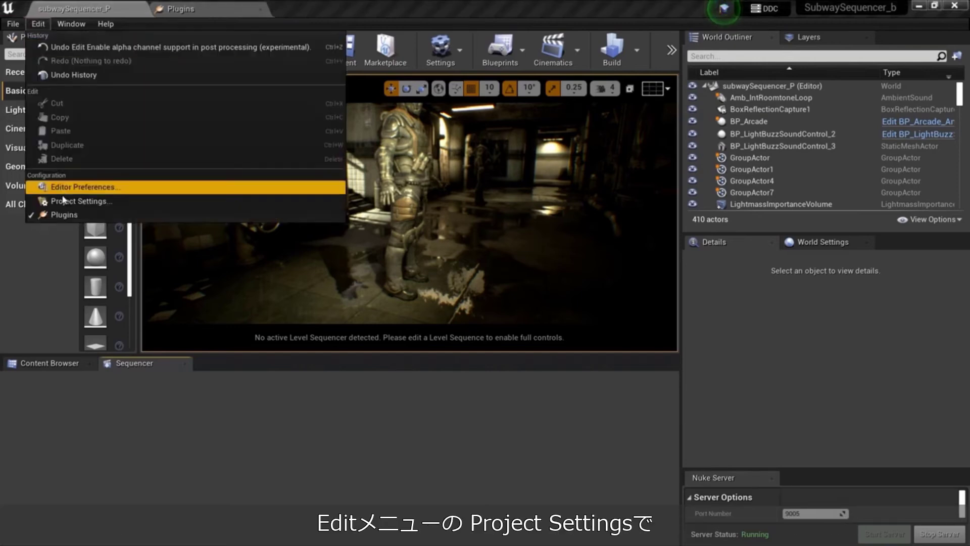
left_click(64, 200)
left_click(230, 37)
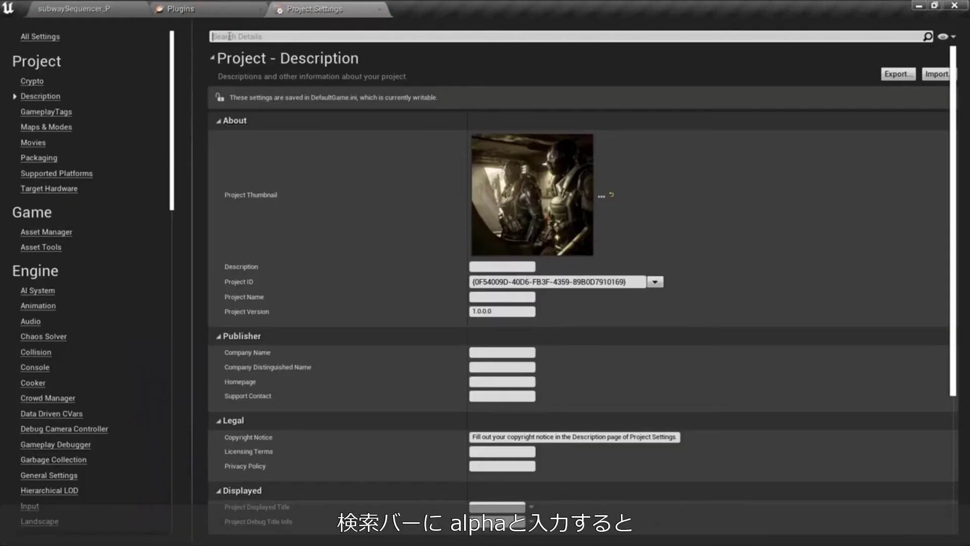
type("alpha")
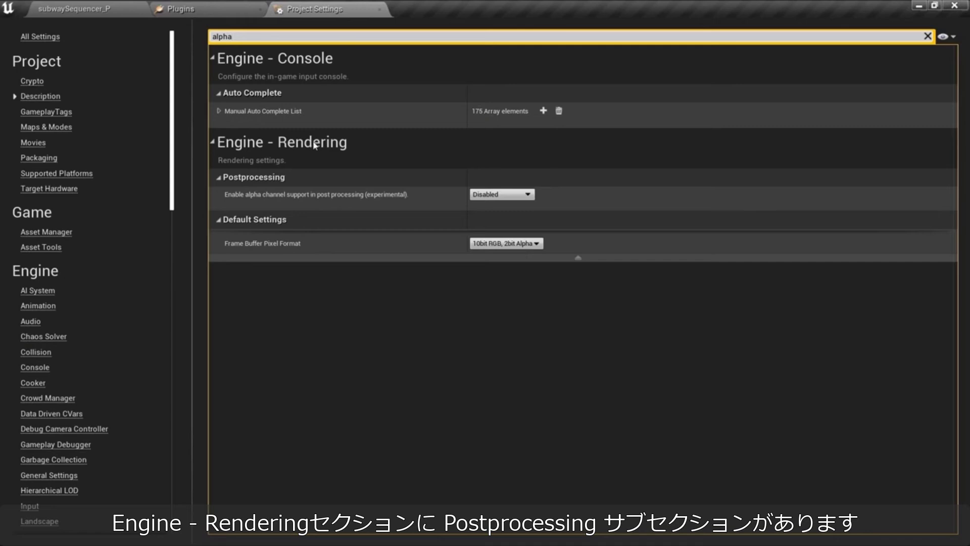
mouse_move(297, 199)
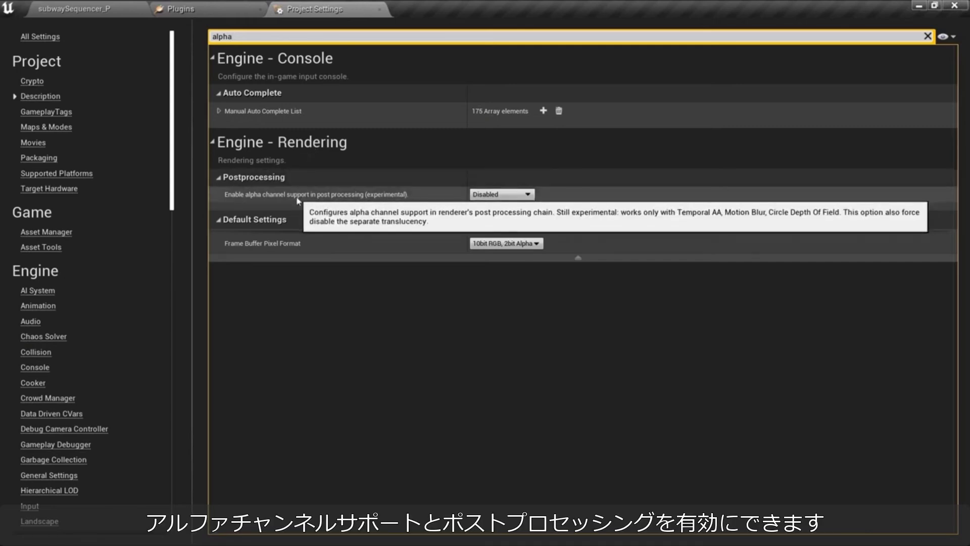
left_click(476, 196)
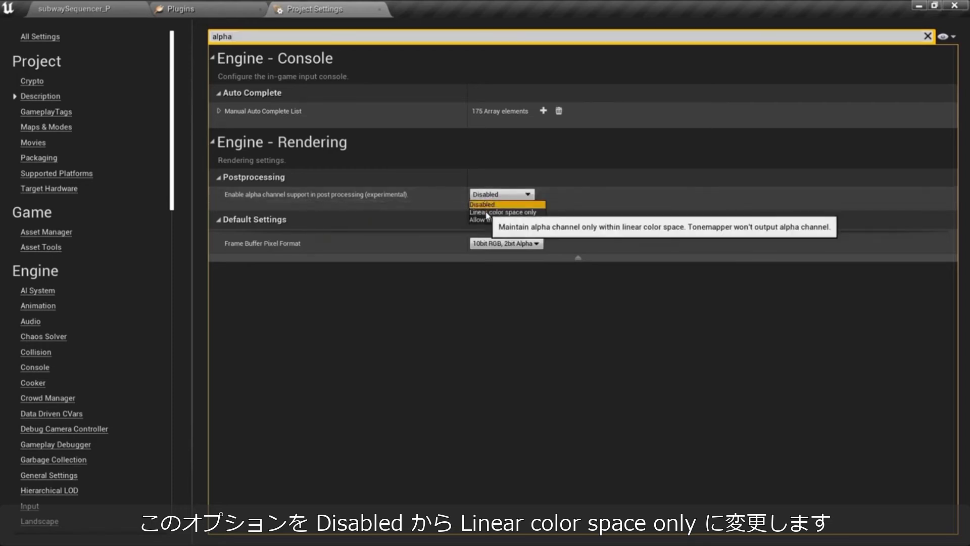
left_click(487, 212)
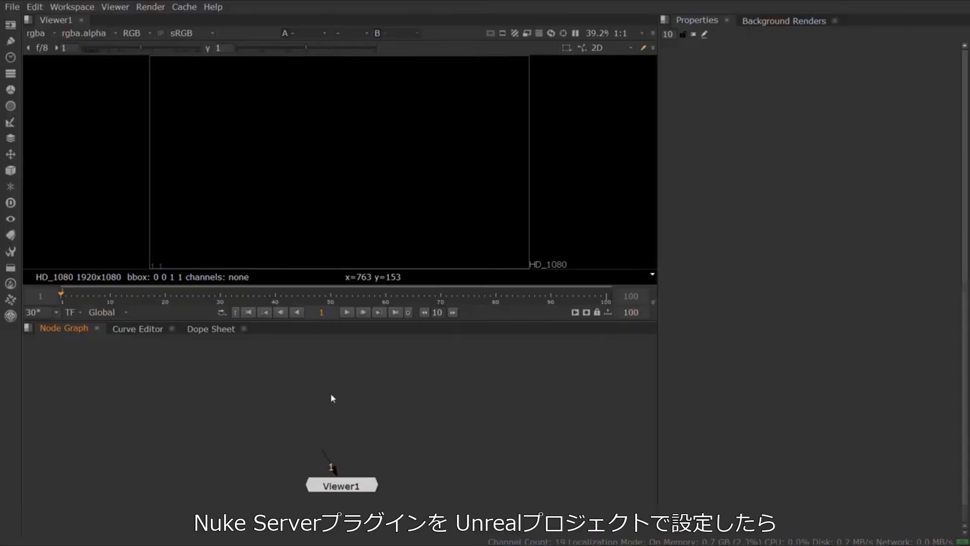
- Switch to NukeX and add an UnrealReader node above Viewer1 in the node graph
key("Tab")
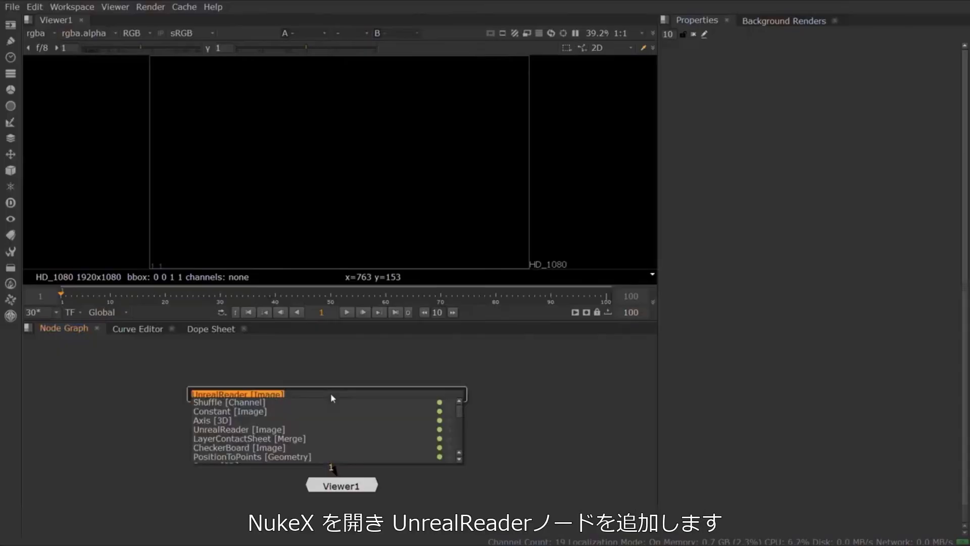
type("unrel")
key("Down")
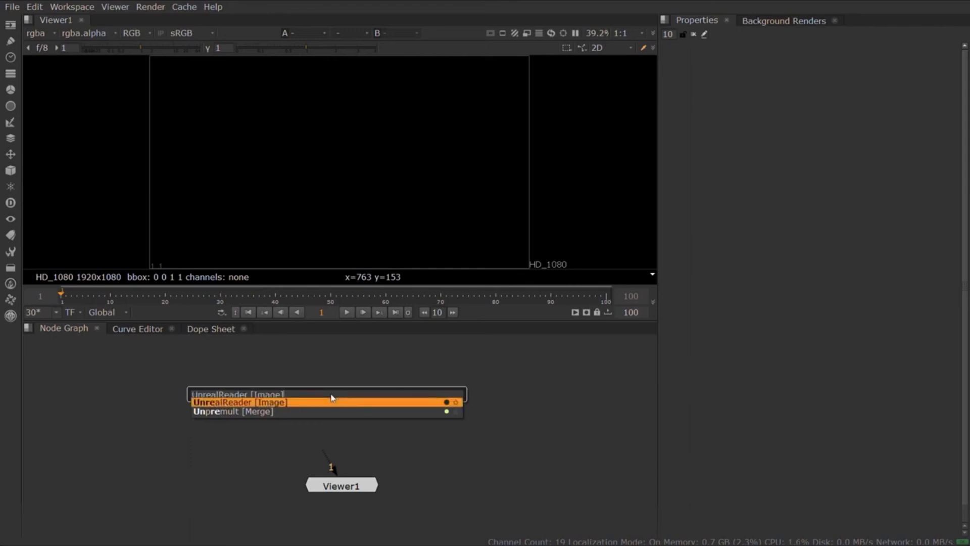
key("Return")
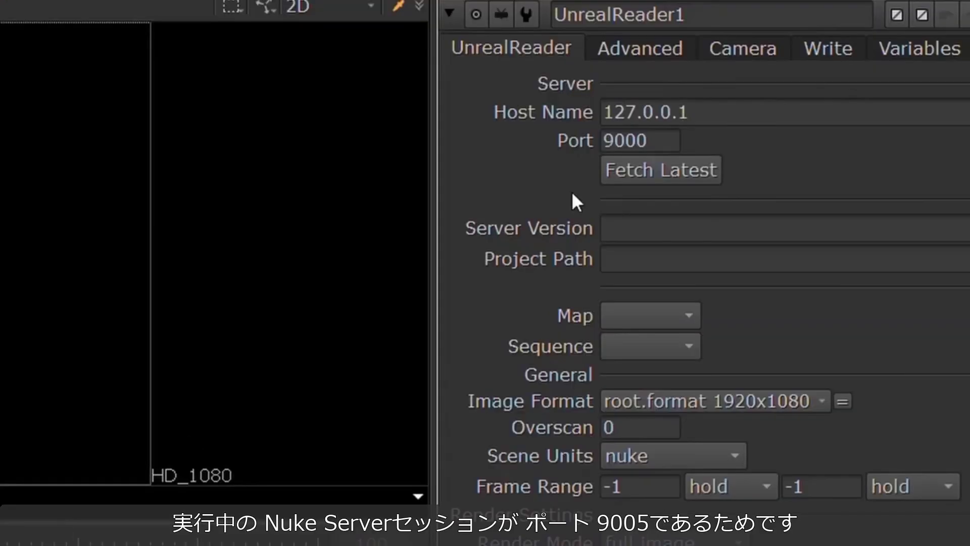
- Set the UnrealReader node's port to 9005 and connect the viewer to the node
left_click(671, 140)
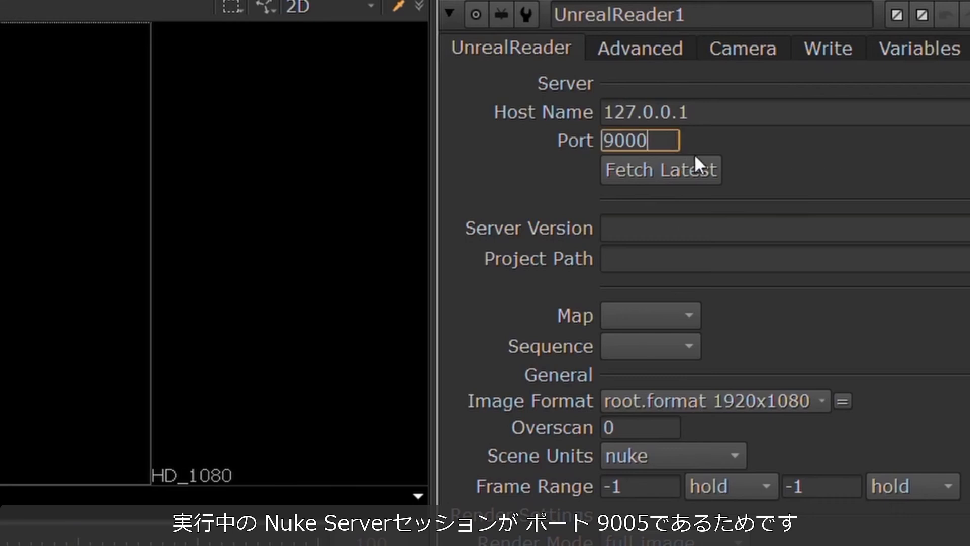
key("BackSpace")
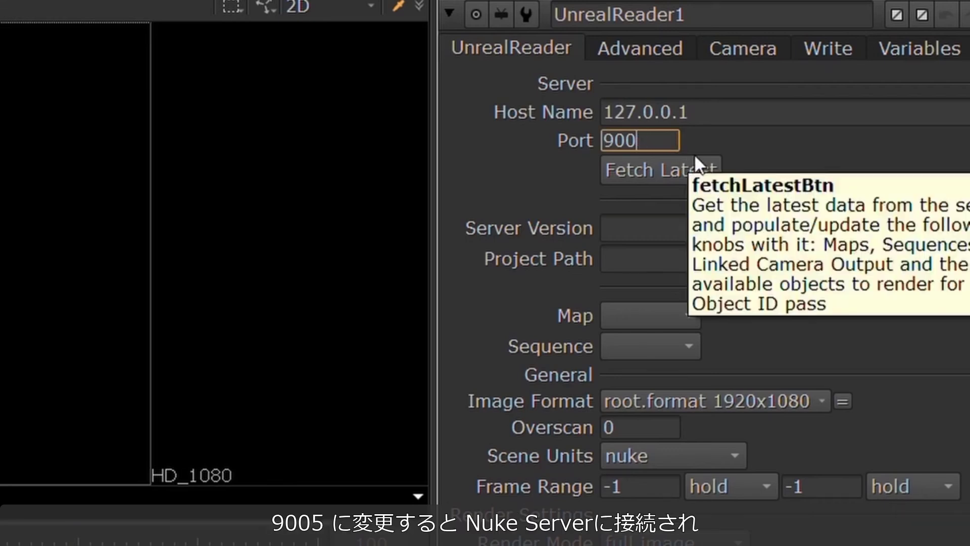
type("5")
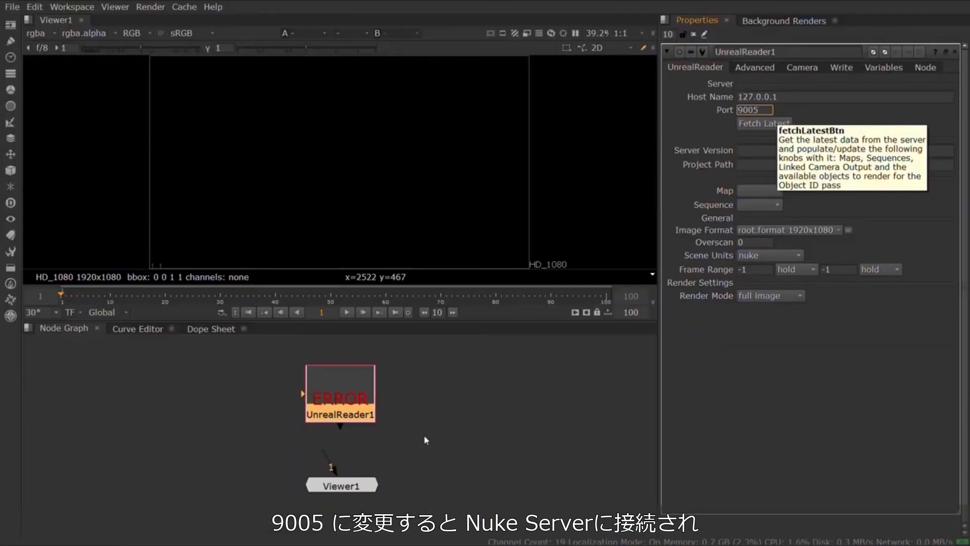
key("Return")
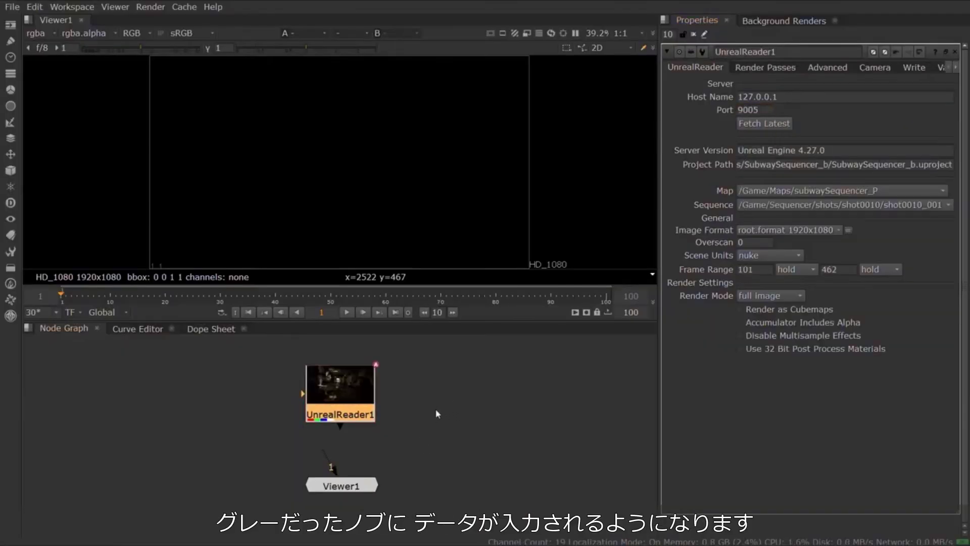
key("1")
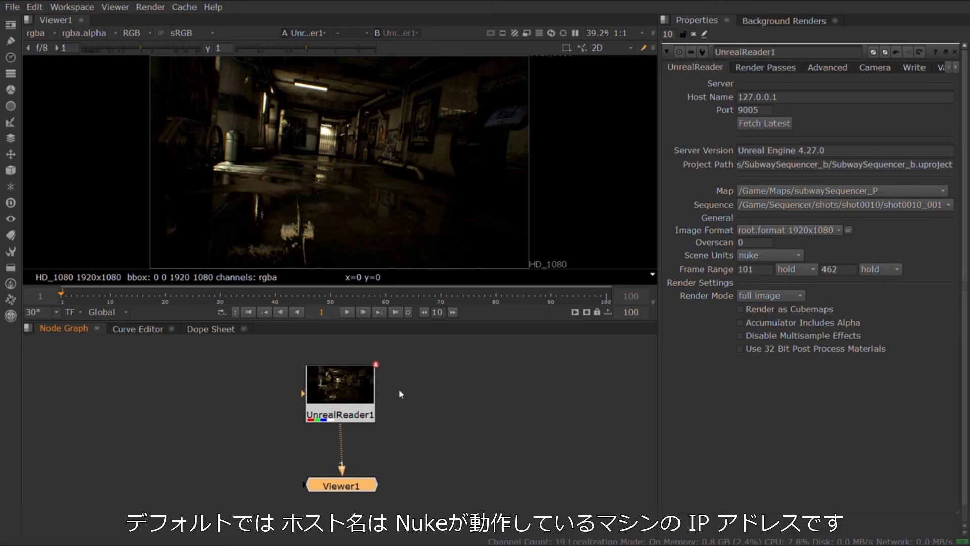
left_click(802, 96)
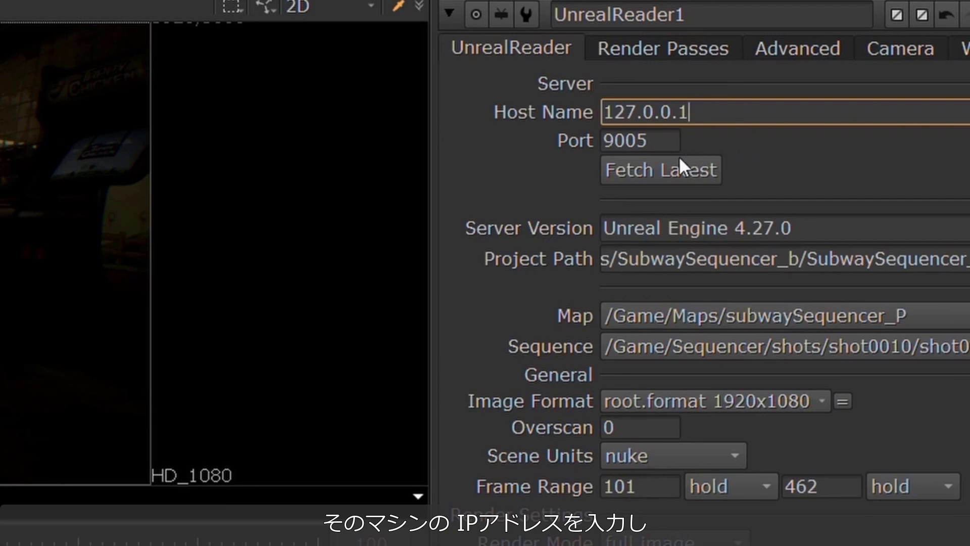
left_click(656, 141)
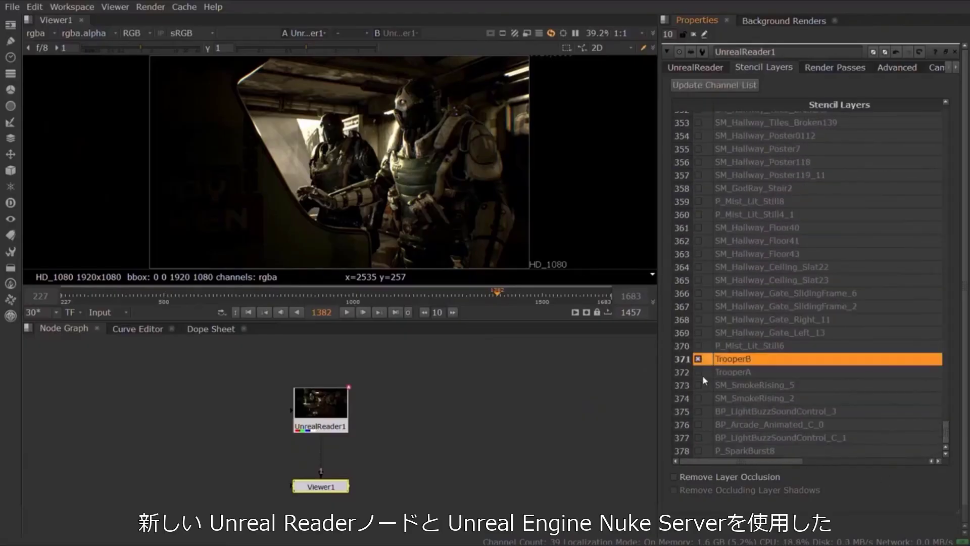
- Enable the TrooperA and BP_Arcade_Animated_C_0 stencil layers and update the channel list
left_click(698, 372)
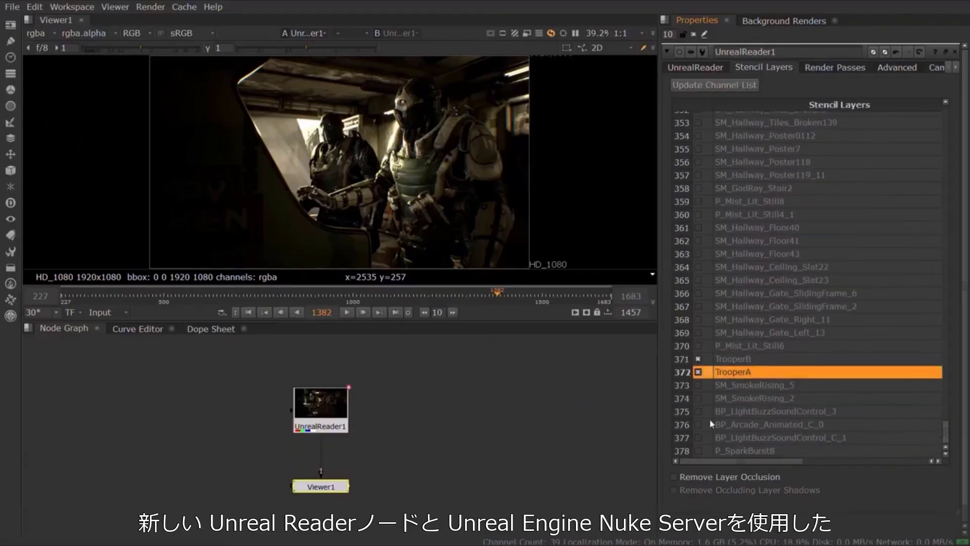
left_click(698, 423)
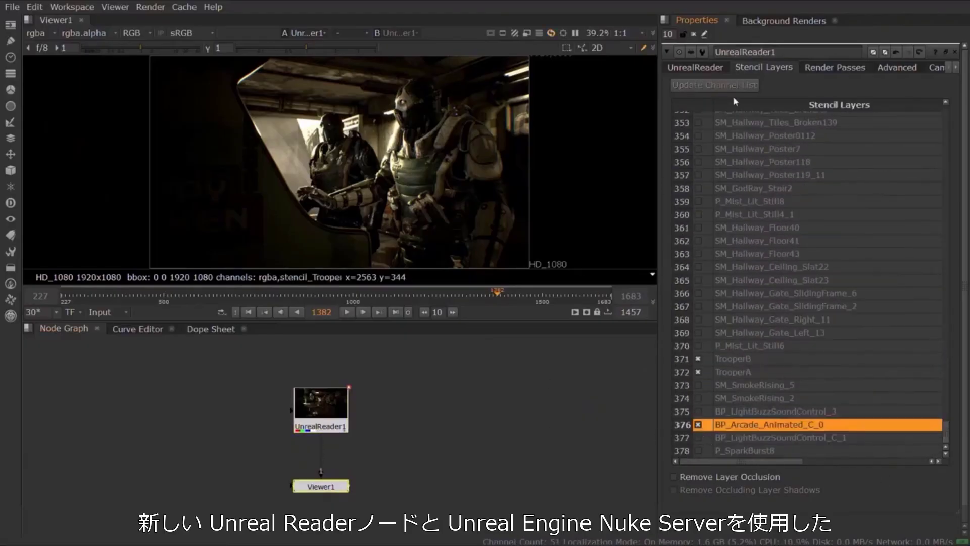
- View the TrooperA, TrooperB and BP_Arcade_Animated_C_0 stencil layers in turn, and check TrooperB's alpha channel
left_click(35, 33)
left_click(56, 111)
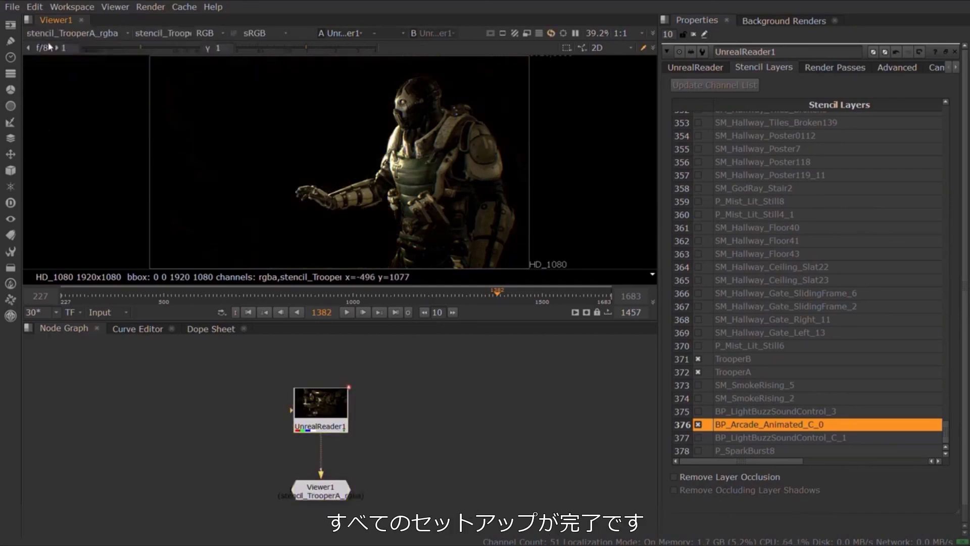
left_click(70, 33)
left_click(68, 121)
left_click(71, 33)
left_click(76, 107)
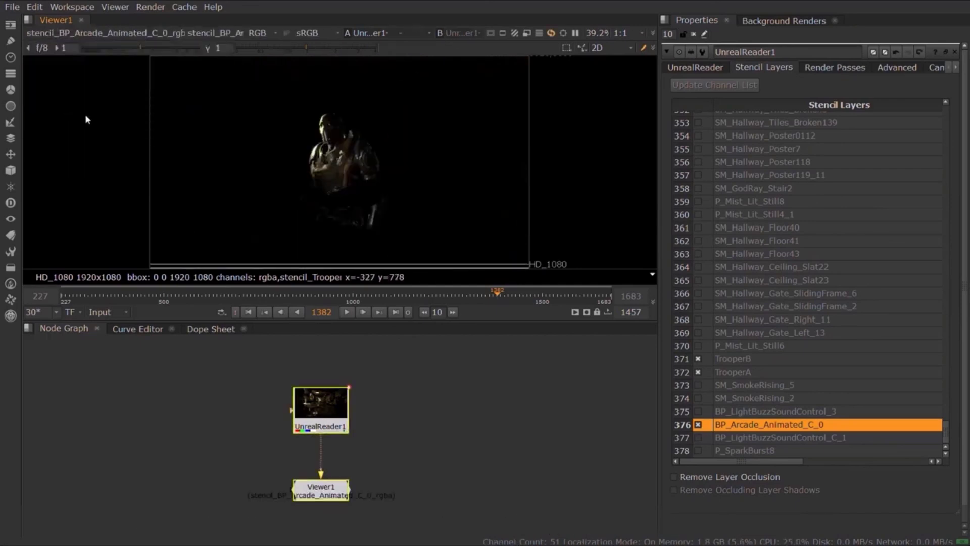
left_click(71, 33)
left_click(78, 122)
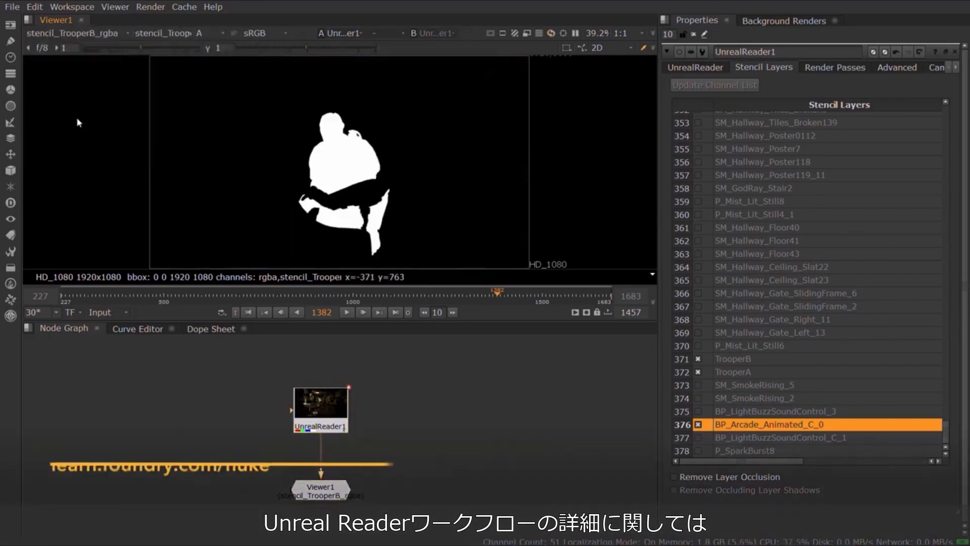
key("a")
- Enable Remove Layer Occlusion, check the TrooperB stencil's alpha, and return the viewer to the rgba layer
left_click(673, 477)
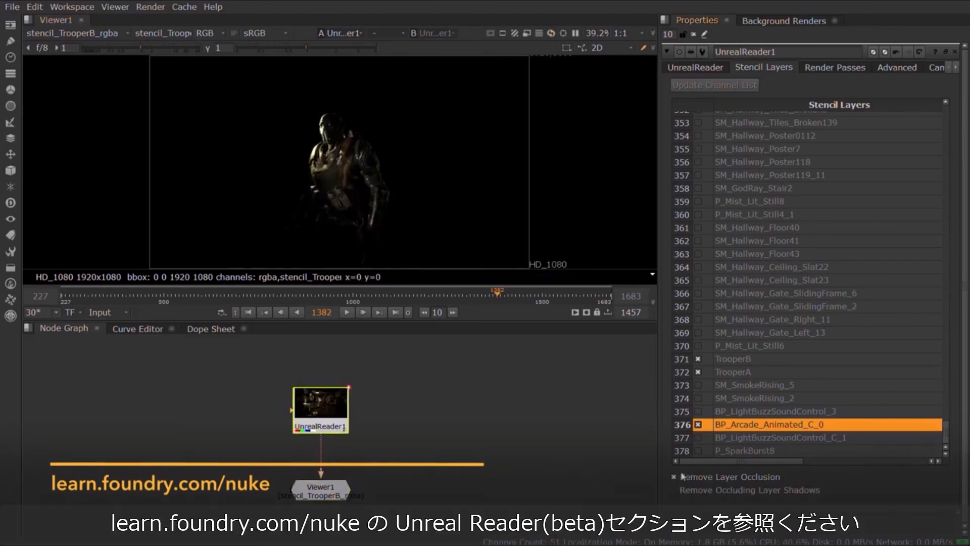
key("a")
key("a")
left_click(71, 32)
left_click(69, 76)
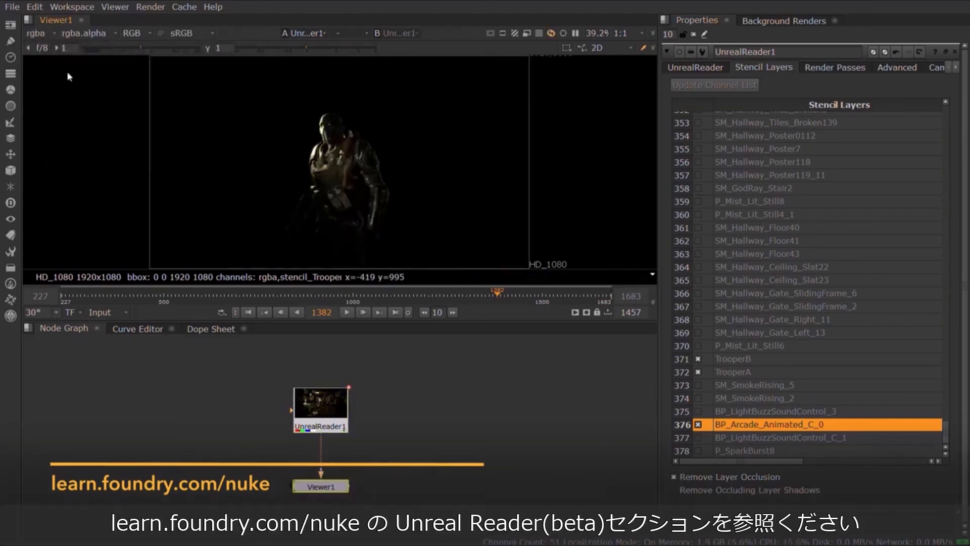
- Enable the WorldPosition and WorldNormal render passes on the UnrealReader node
left_click(833, 68)
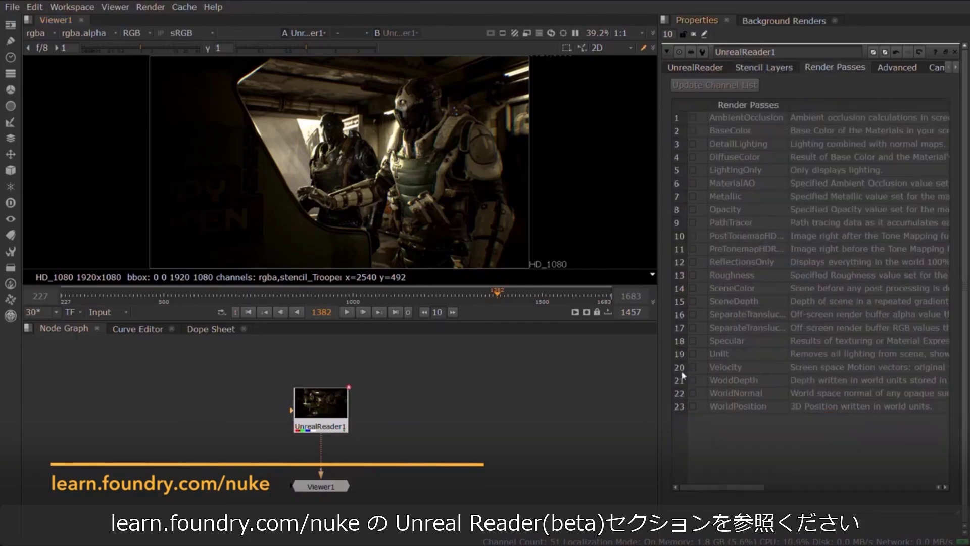
left_click(693, 406)
left_click(693, 393)
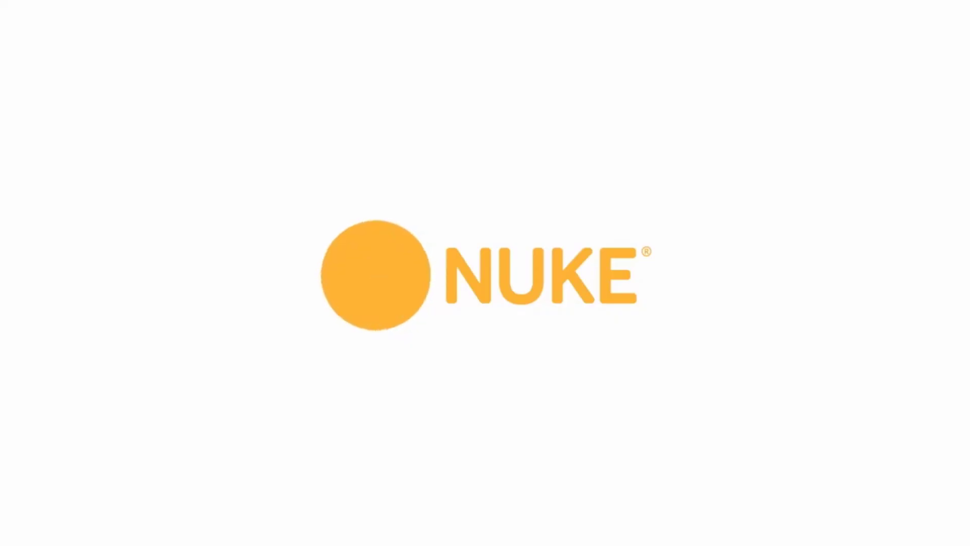